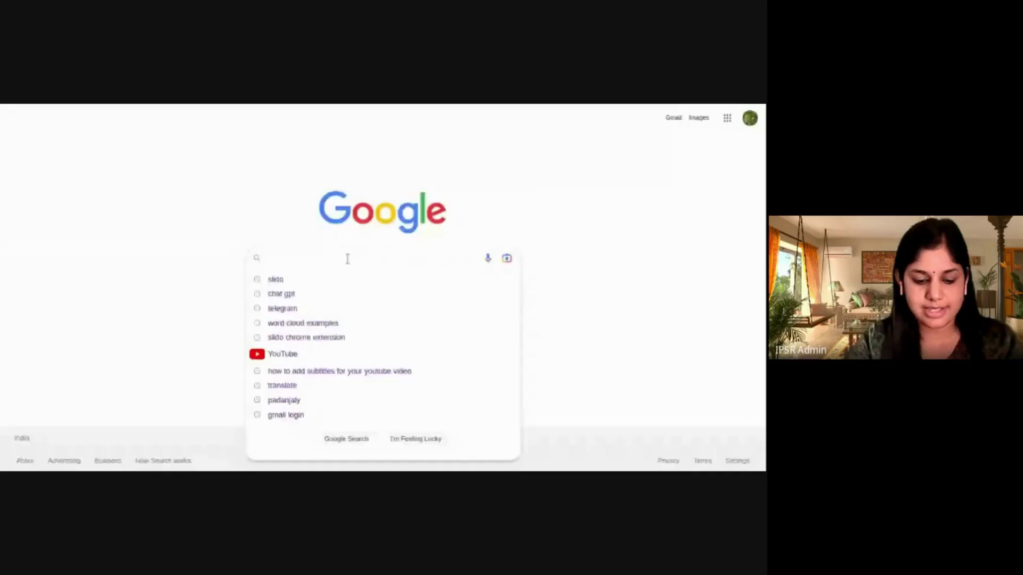
Search Google for 'slido' and open the 'Slido - Audience Interaction Made Easy' result.
{"action": "type", "text": "slido"}
{"action": "key", "text": "Return"}
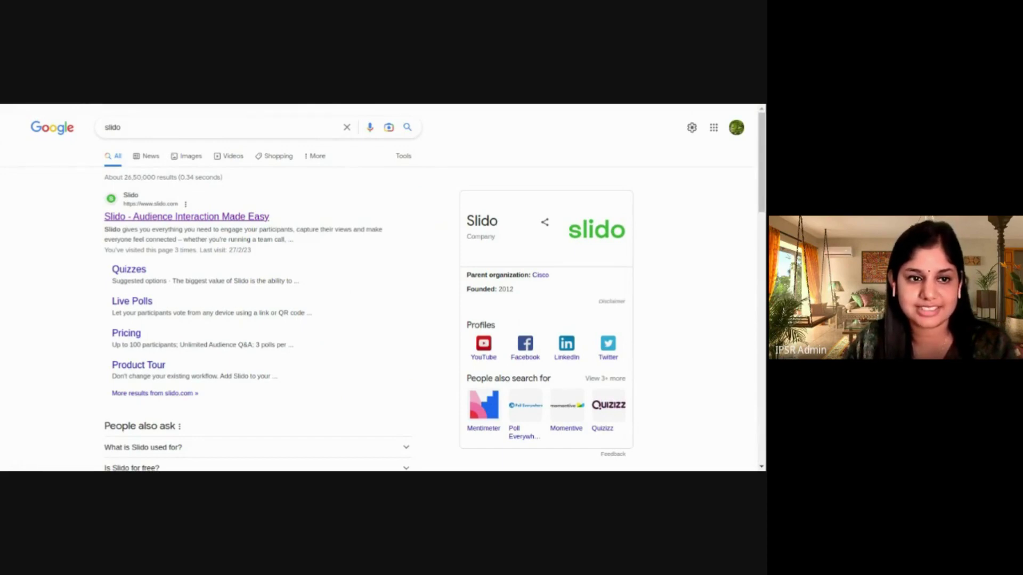
{"action": "left_click", "coordinate": [186, 217]}
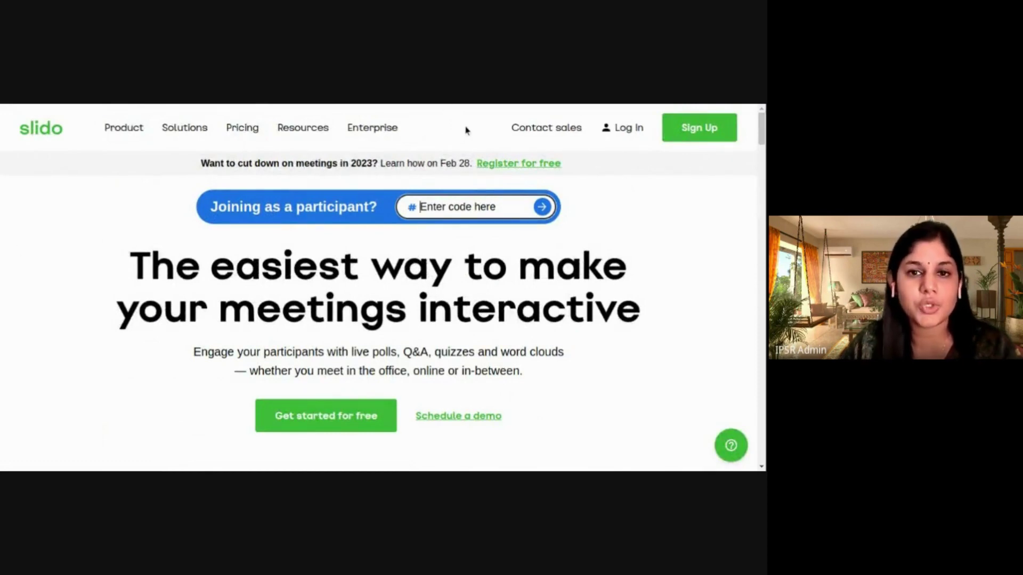
Sign up for a Slido host account from the homepage's Sign Up / Log in button.
{"action": "left_click", "coordinate": [704, 136]}
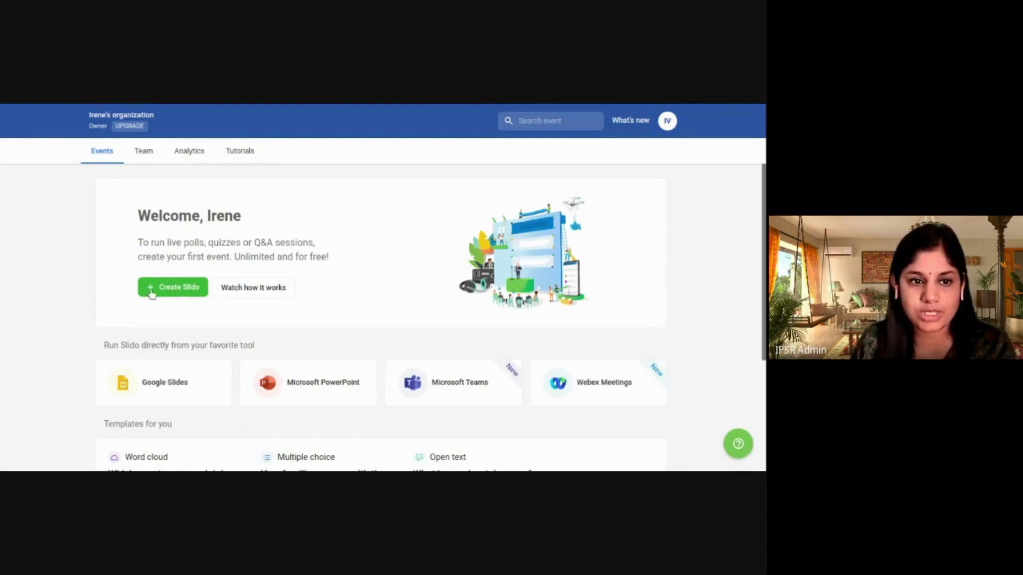
Create the Slido event 'IPSR' with start date 27 Feb and end date 6 Mar 2023.
{"action": "left_click", "coordinate": [181, 289]}
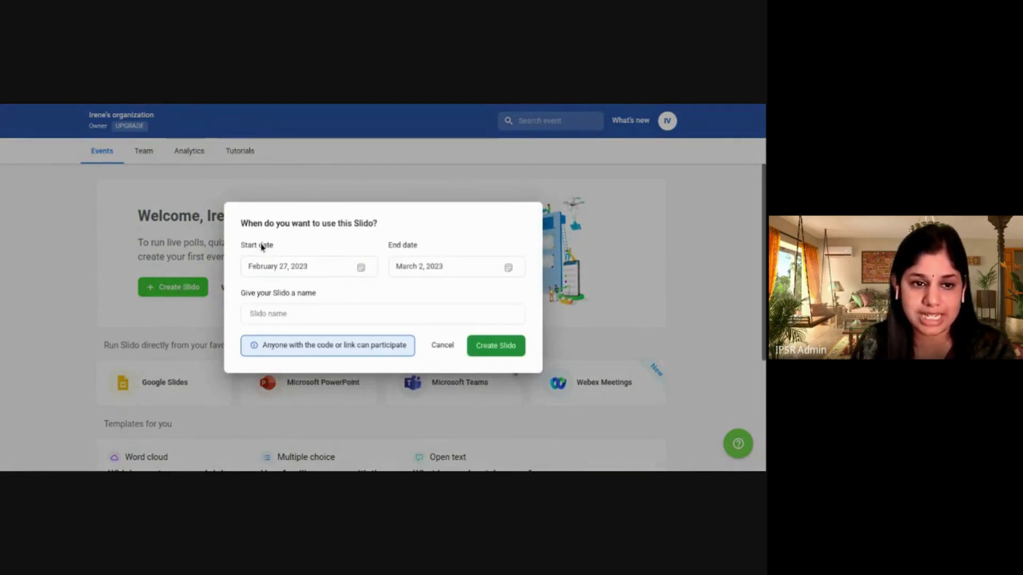
{"action": "left_click", "coordinate": [278, 267]}
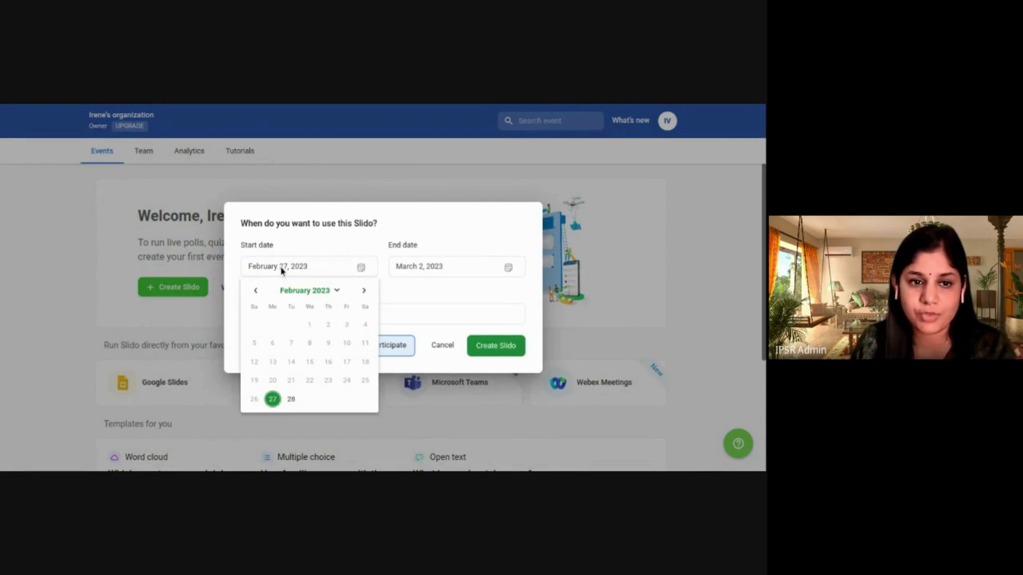
{"action": "left_click", "coordinate": [273, 401]}
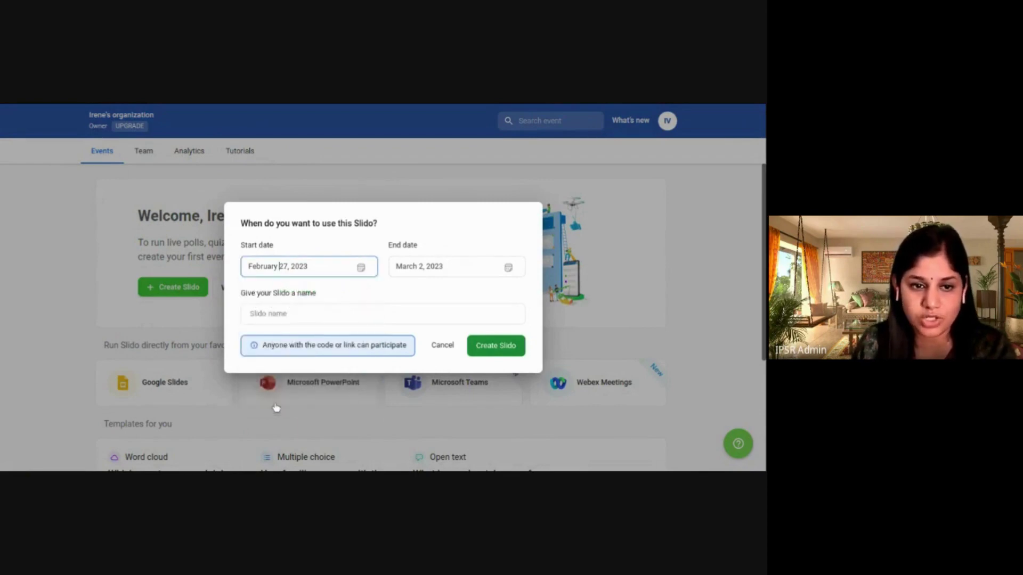
{"action": "left_click", "coordinate": [474, 268]}
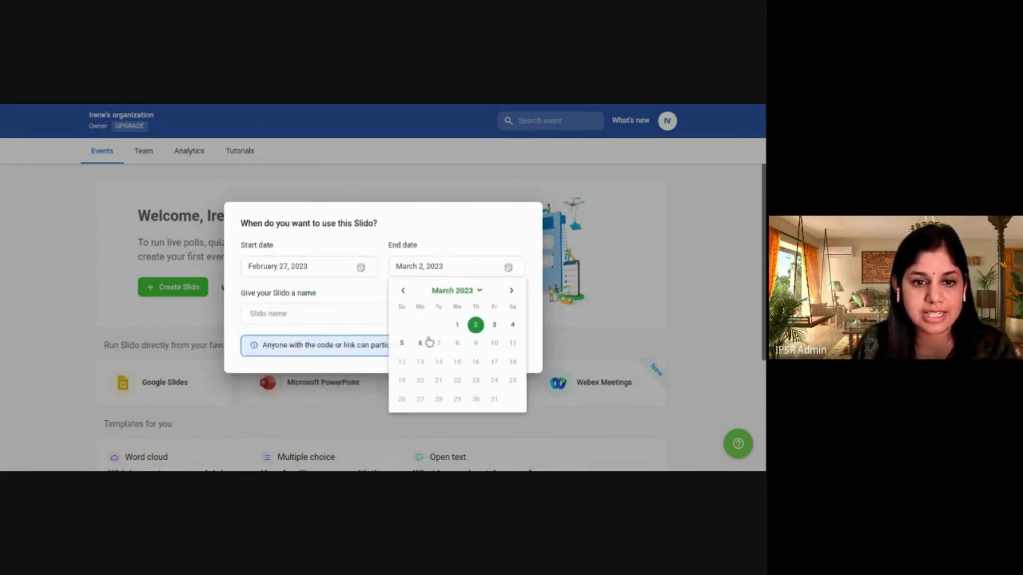
{"action": "left_click", "coordinate": [420, 342]}
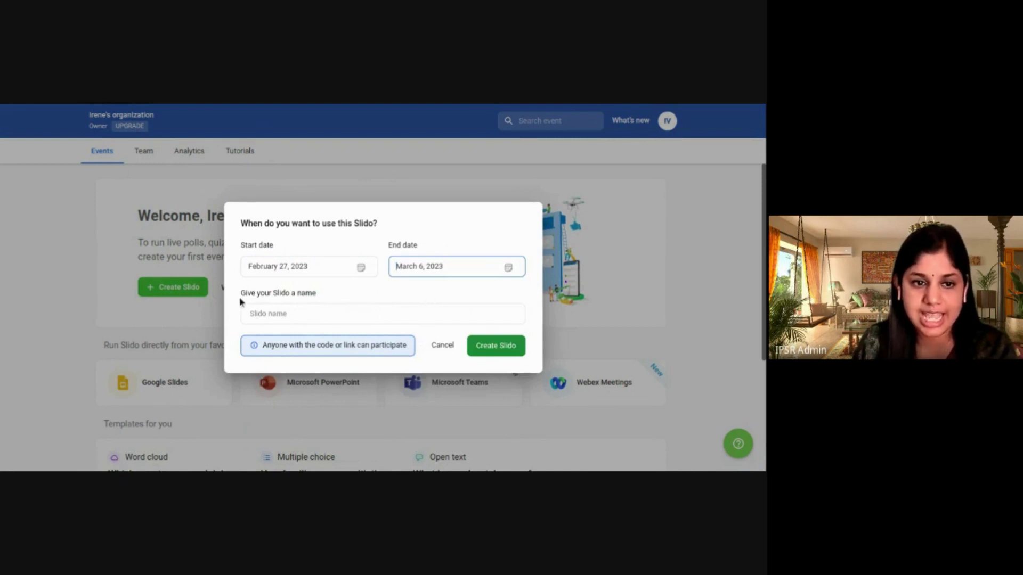
{"action": "left_click", "coordinate": [275, 315]}
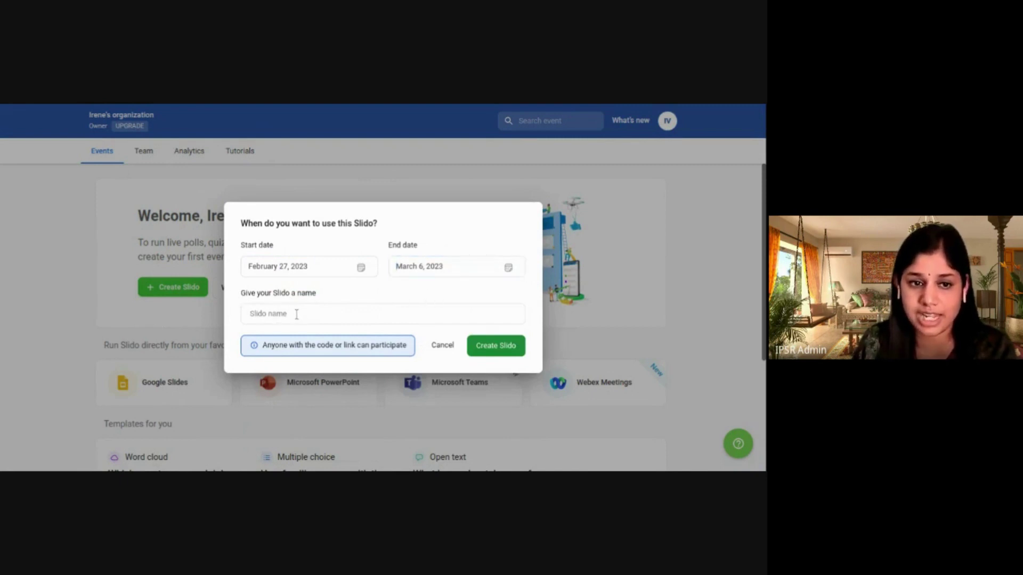
{"action": "type", "text": "IPSR"}
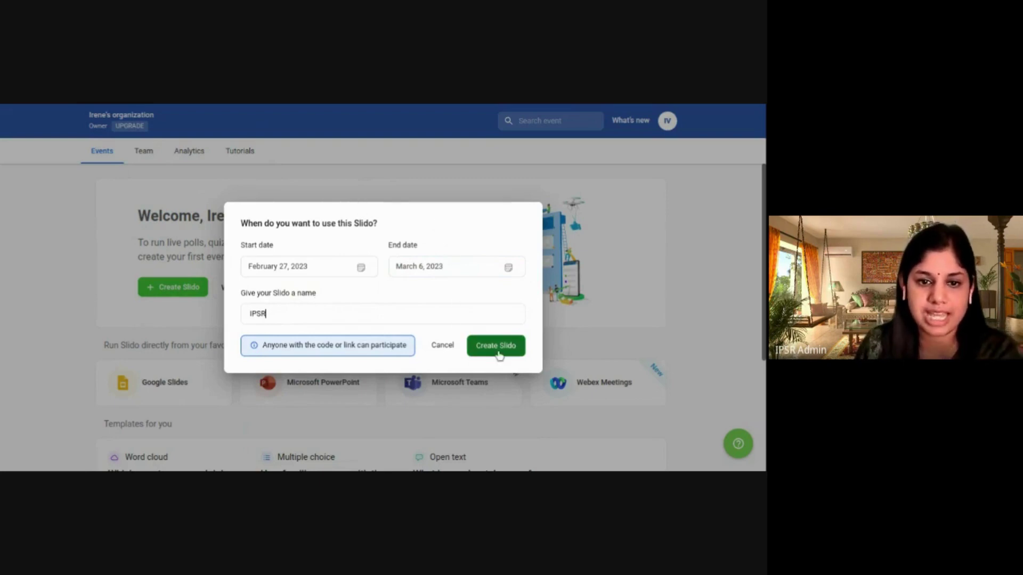
{"action": "left_click", "coordinate": [499, 354]}
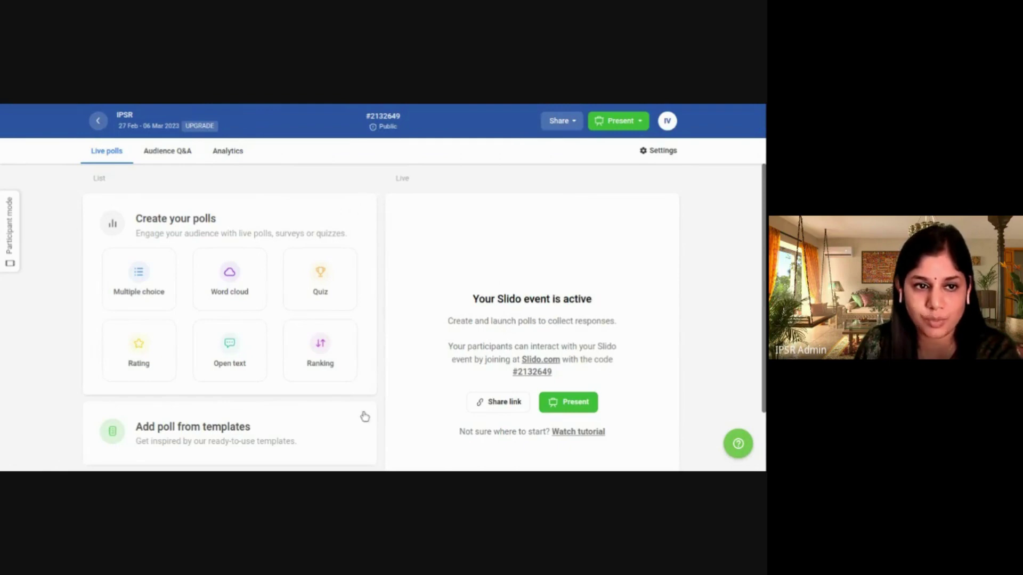
{"action": "scroll", "coordinate": [173, 373], "scroll_direction": "down", "scroll_amount": 1}
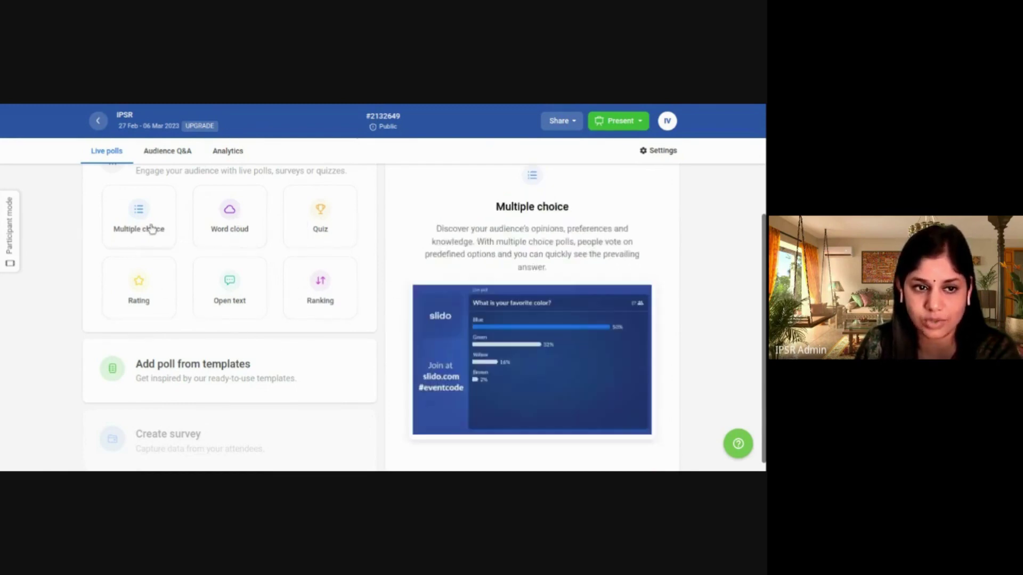
{"action": "scroll", "coordinate": [155, 239], "scroll_direction": "up", "scroll_amount": 2}
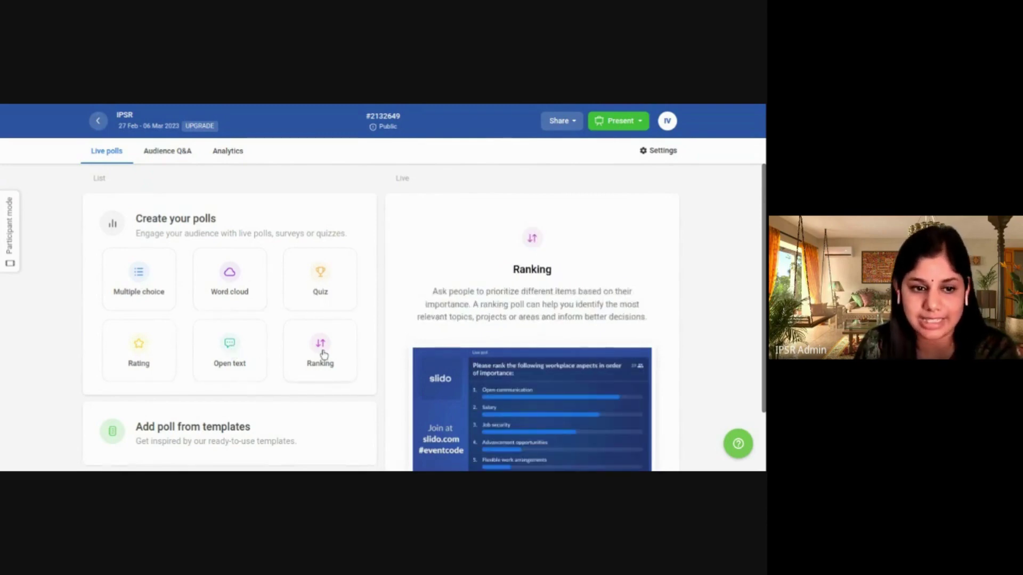
{"action": "scroll", "coordinate": [317, 341], "scroll_direction": "down", "scroll_amount": 2}
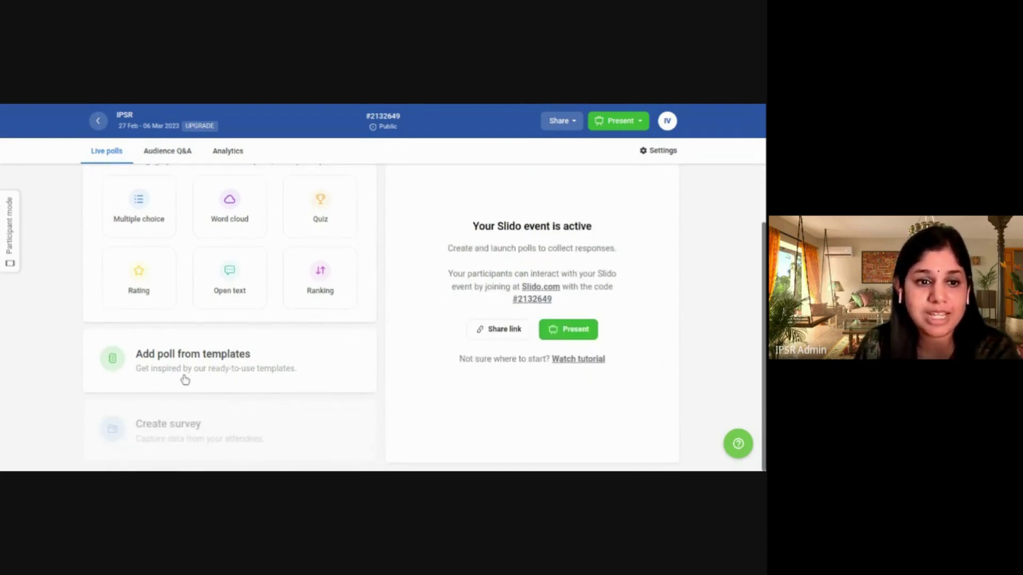
{"action": "scroll", "coordinate": [264, 362], "scroll_direction": "up", "scroll_amount": 2}
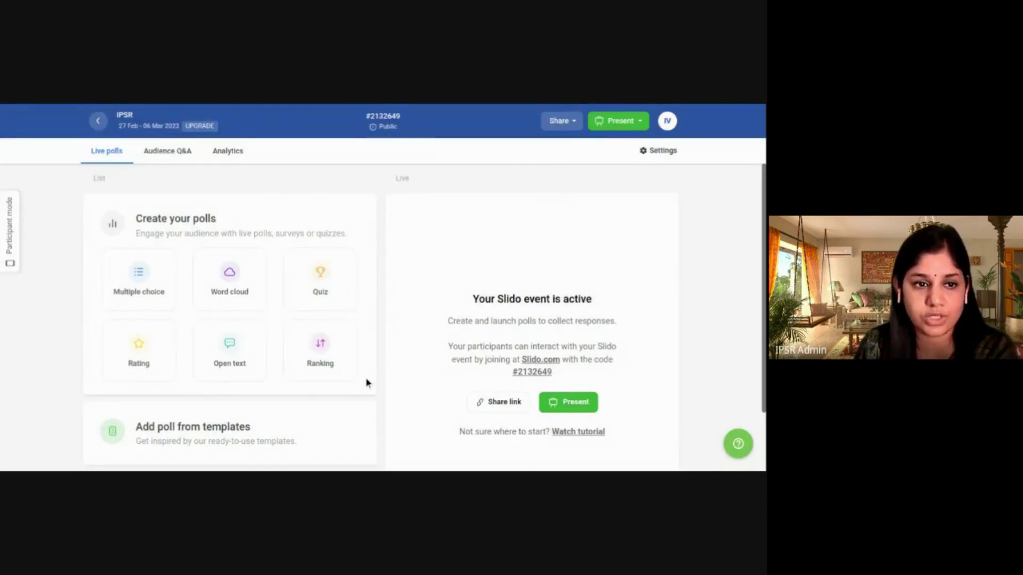
{"action": "mouse_move", "coordinate": [109, 292]}
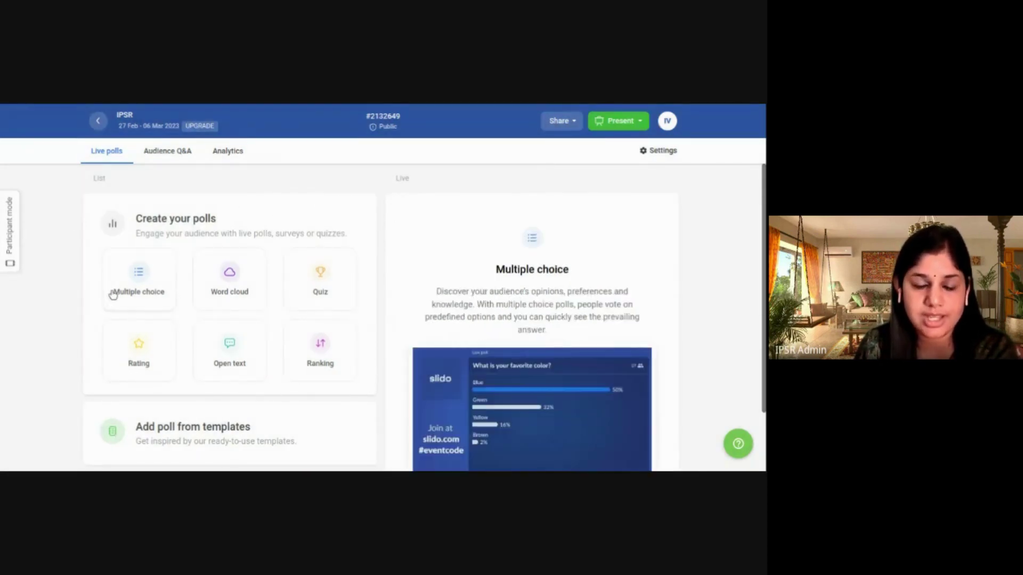
Save a multiple-choice poll 'What did you have for lunch today?' with Pizza, Rice, Biriyani, Burgers.
{"action": "left_click", "coordinate": [147, 288]}
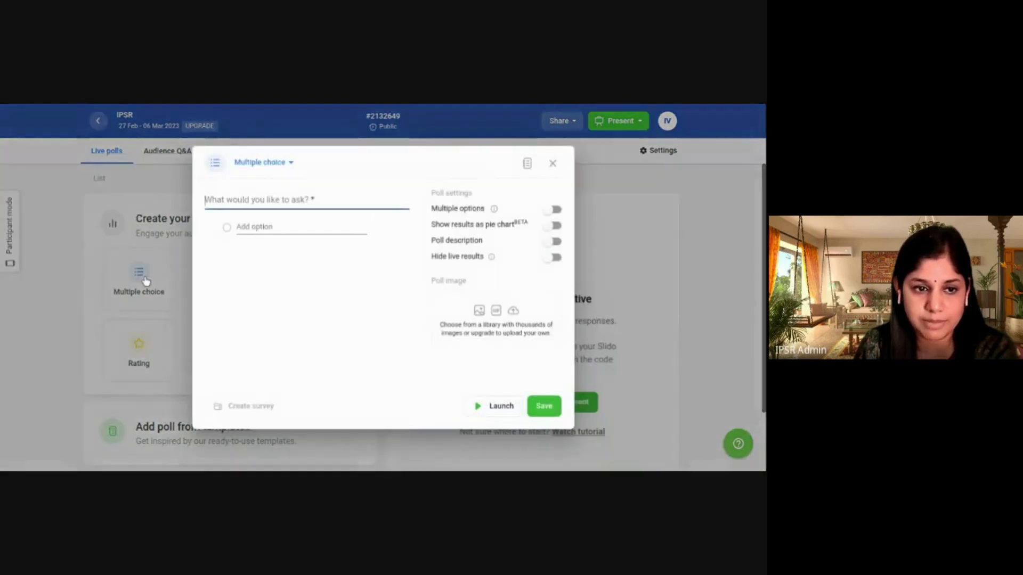
{"action": "type", "text": "What did you have for lunch today?"}
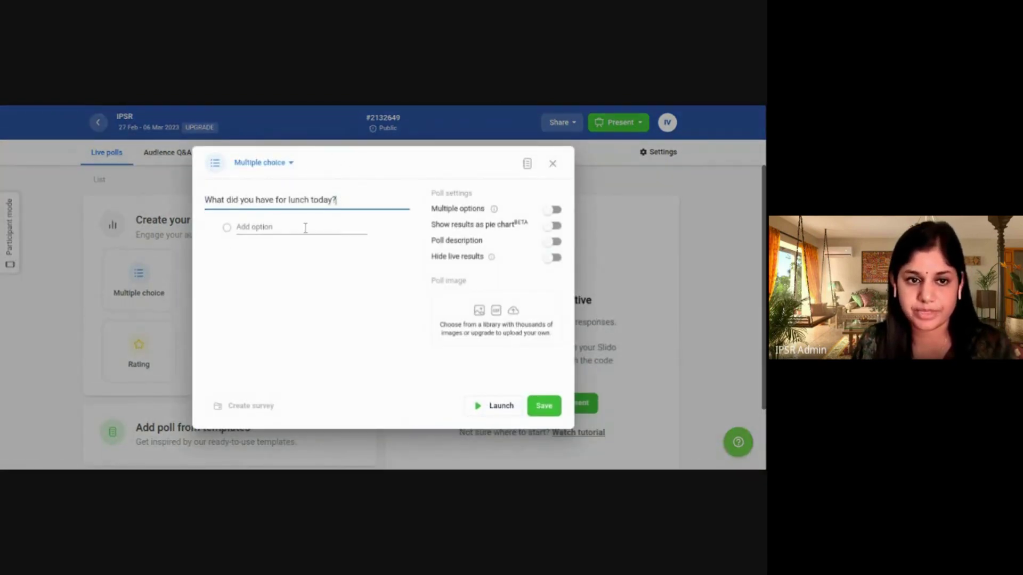
{"action": "left_click", "coordinate": [261, 226]}
{"action": "type", "text": "Pizza"}
{"action": "type", "text": "Rice"}
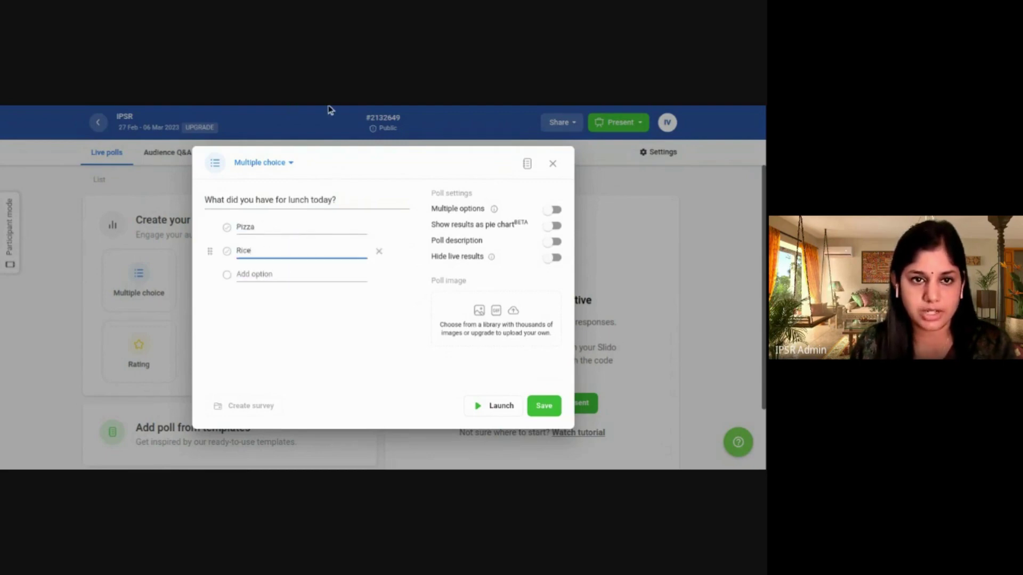
{"action": "type", "text": "Biriyani"}
{"action": "key", "text": "Return"}
{"action": "type", "text": "Burgers"}
{"action": "key", "text": "Return"}
{"action": "type", "text": "Other"}
{"action": "left_click", "coordinate": [550, 408]}
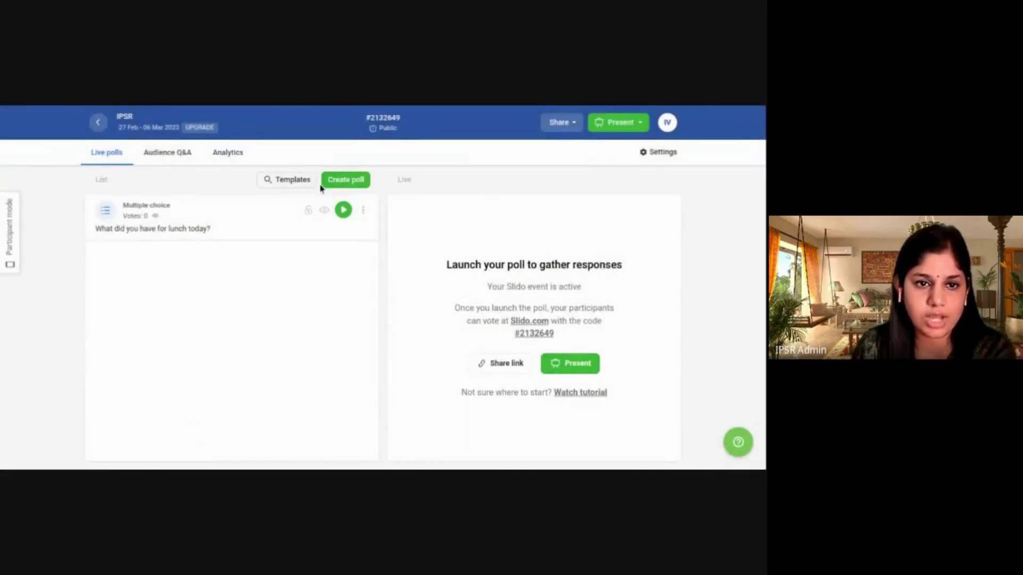
Save a word cloud poll asking 'In one or two words how are you feeling today?'.
{"action": "left_click", "coordinate": [364, 179]}
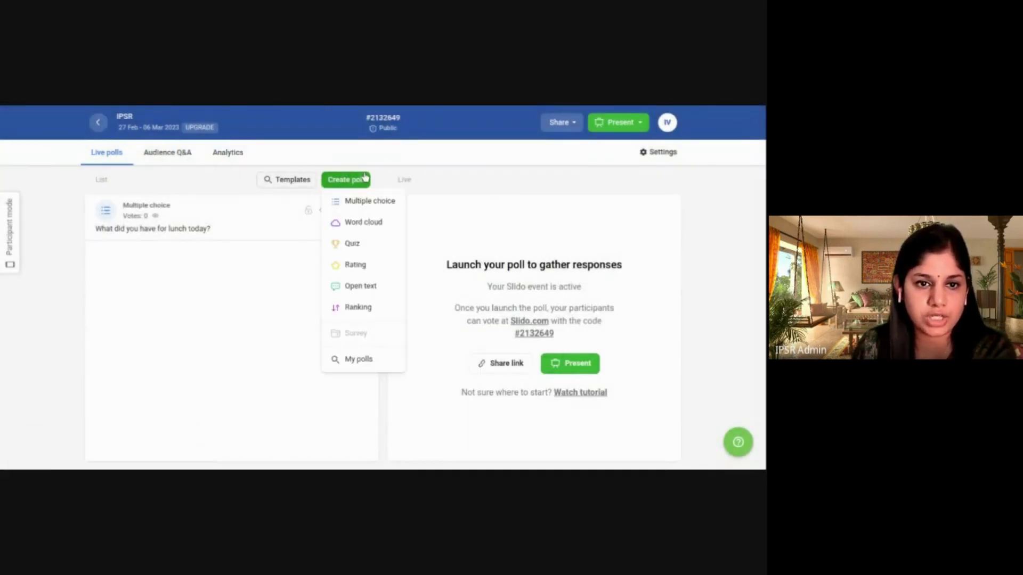
{"action": "left_click", "coordinate": [365, 230]}
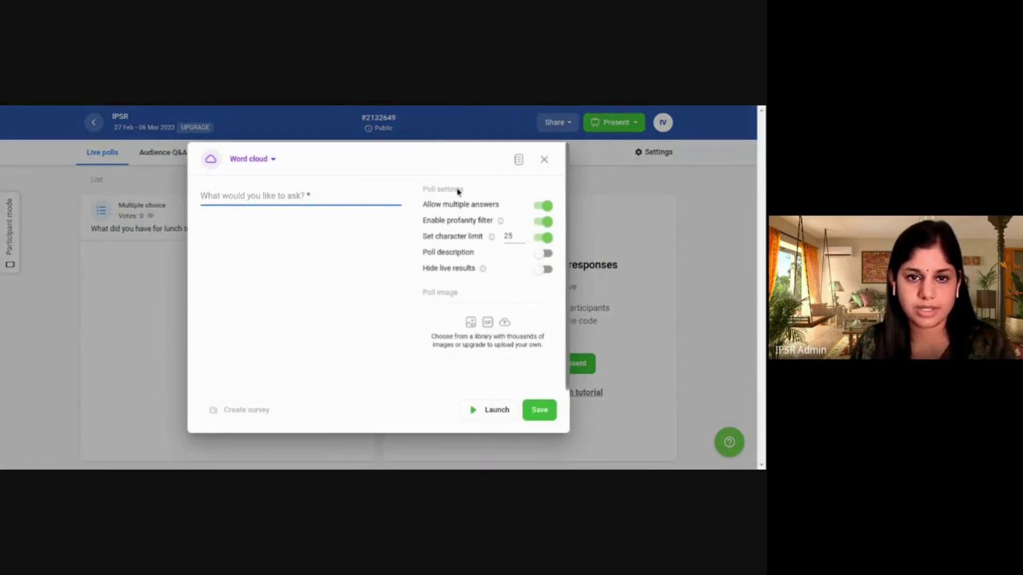
{"action": "left_click", "coordinate": [543, 160]}
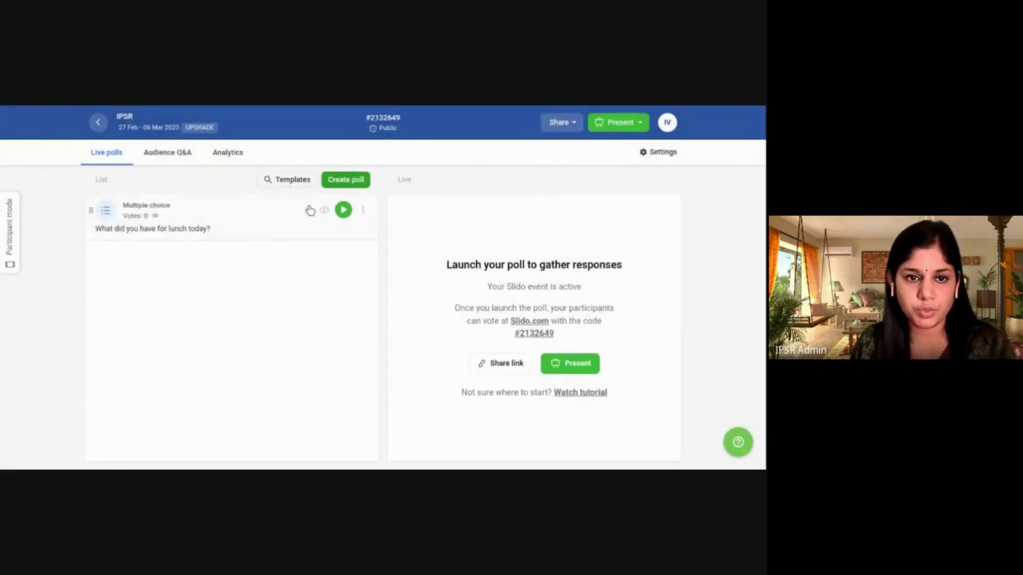
{"action": "left_click", "coordinate": [345, 182]}
{"action": "left_click", "coordinate": [350, 223]}
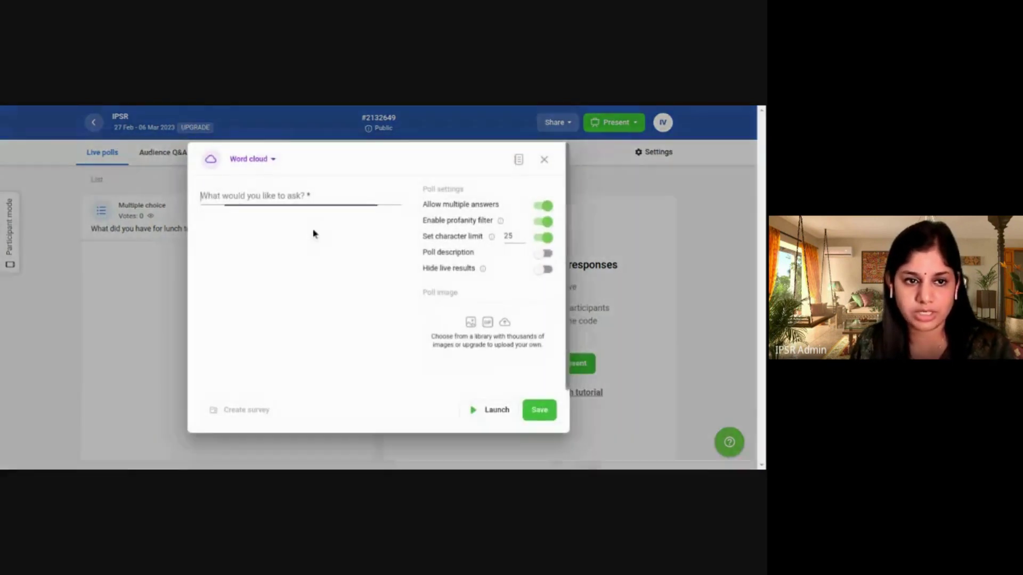
{"action": "type", "text": "In one or two words how are you feeling today?"}
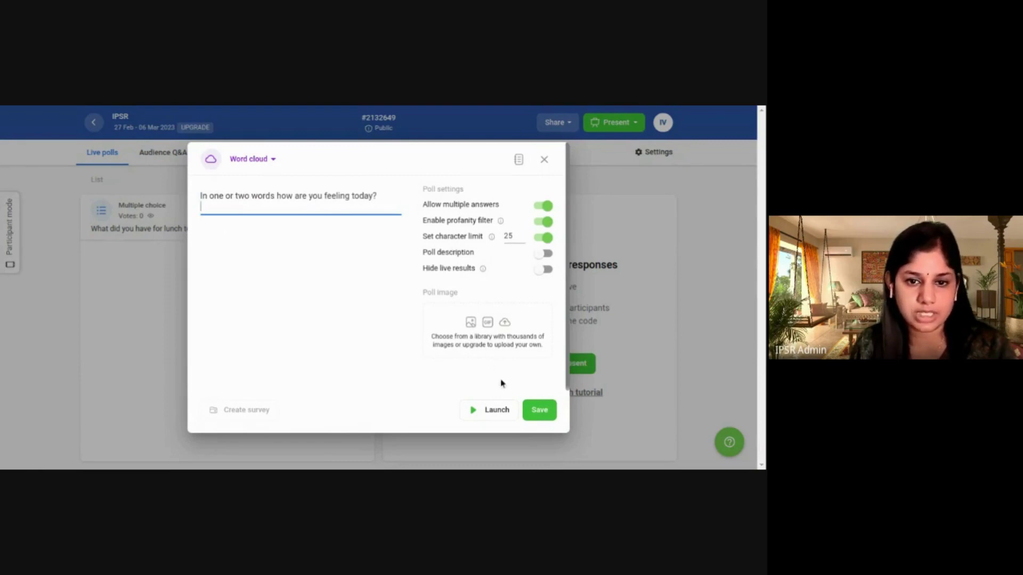
{"action": "left_click", "coordinate": [541, 420]}
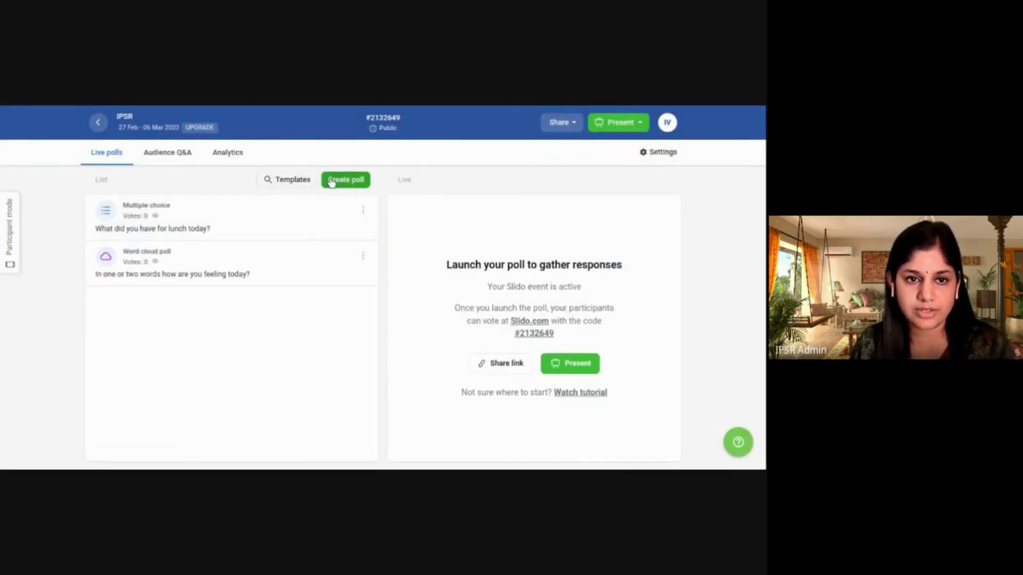
{"action": "left_click", "coordinate": [331, 181]}
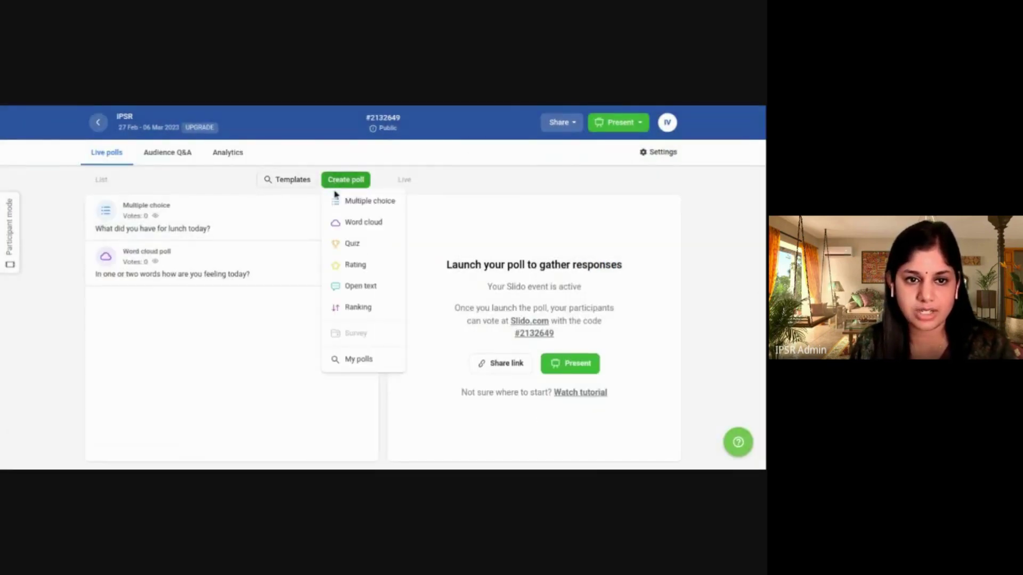
Start a quiz on the first Indian Nobel laureate with Rabindranath Tagore, C. V. Raman, Mother Teresa.
{"action": "left_click", "coordinate": [349, 245]}
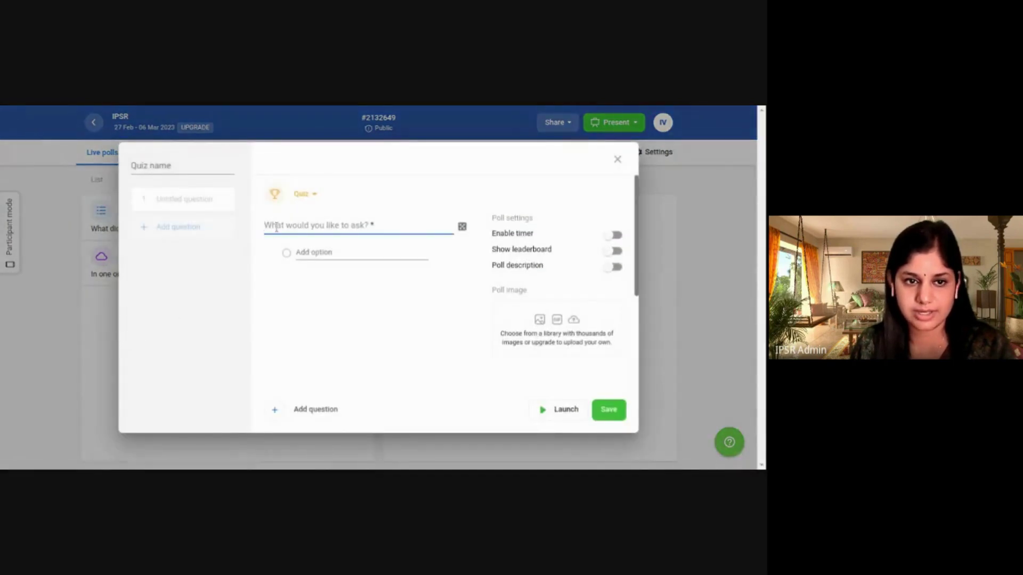
{"action": "type", "text": "Who was the first Indian to receive the Nobel Prize?"}
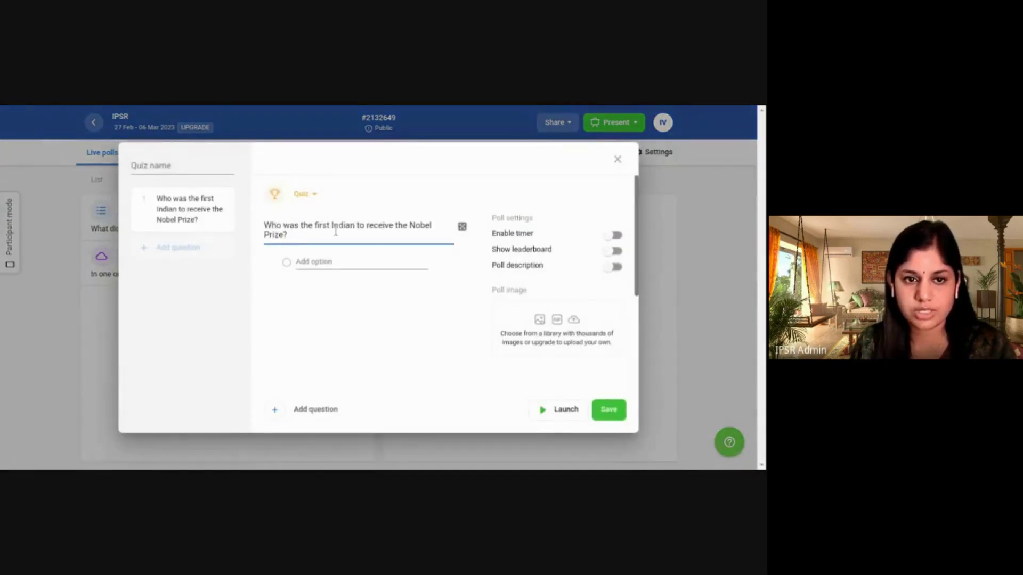
{"action": "left_click", "coordinate": [330, 266]}
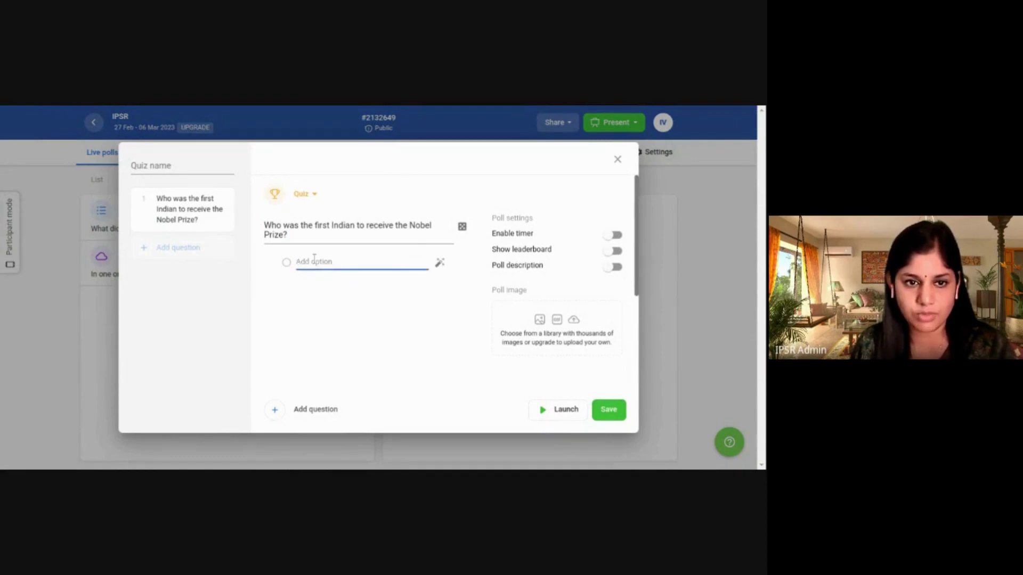
{"action": "type", "text": "Rabindranath Tagore"}
{"action": "key", "text": "Return"}
{"action": "key", "text": "ctrl+v"}
{"action": "key", "text": "Return"}
{"action": "key", "text": "ctrl+v"}
{"action": "key", "text": "Return"}
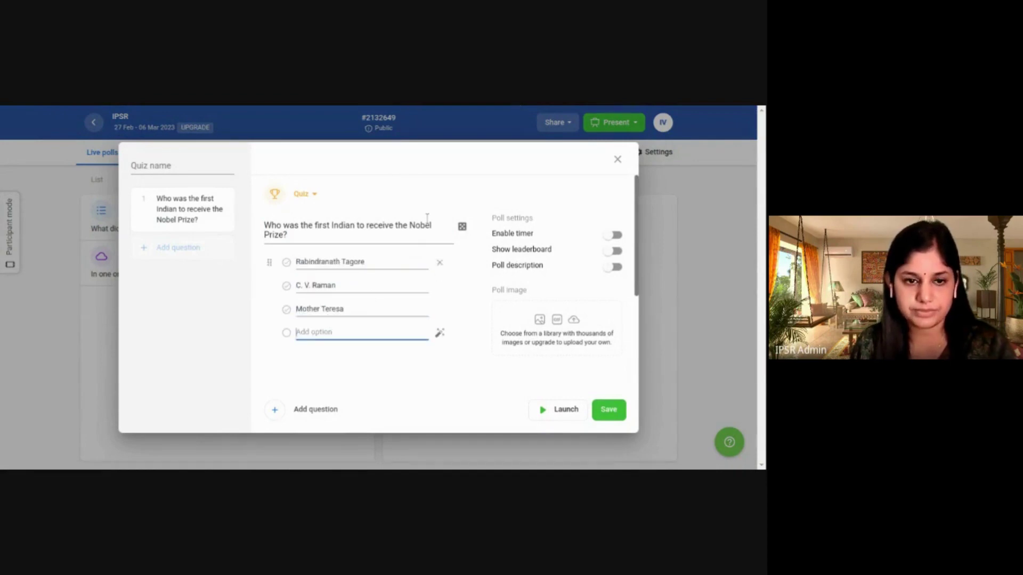
{"action": "left_click", "coordinate": [399, 331]}
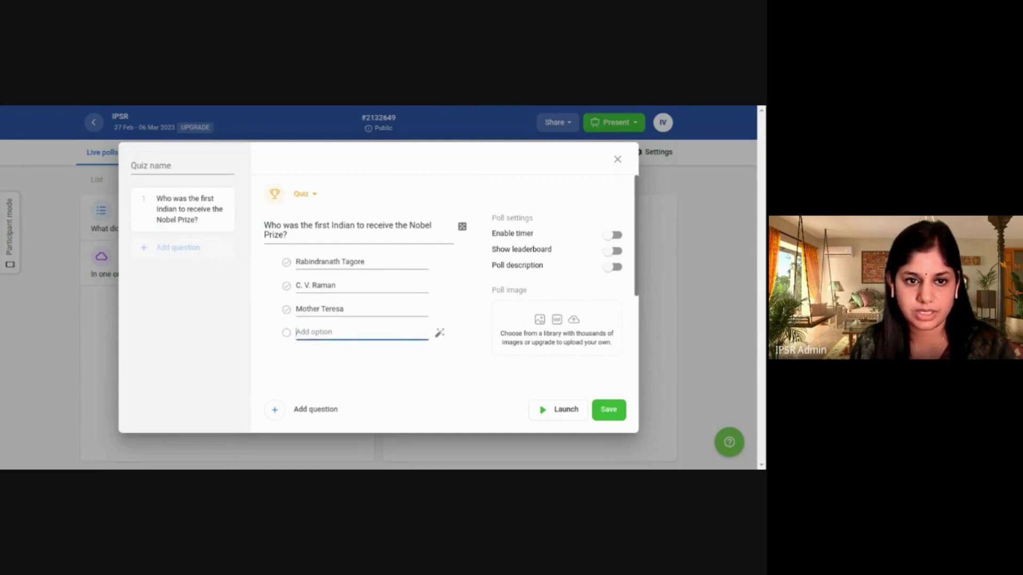
Mark Rabindranath Tagore as the correct answer and save the quiz.
{"action": "left_click", "coordinate": [607, 410]}
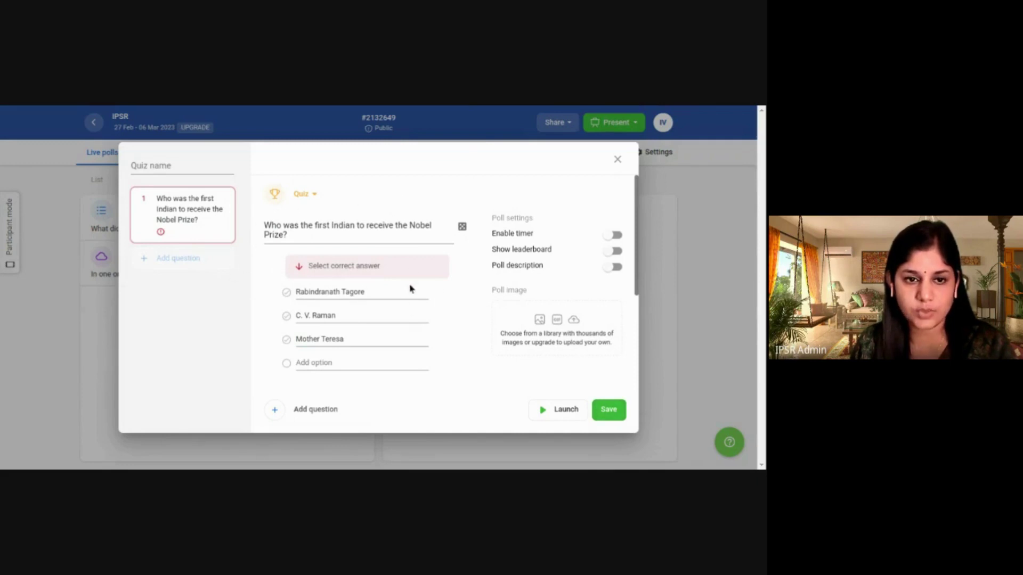
{"action": "left_click", "coordinate": [286, 294]}
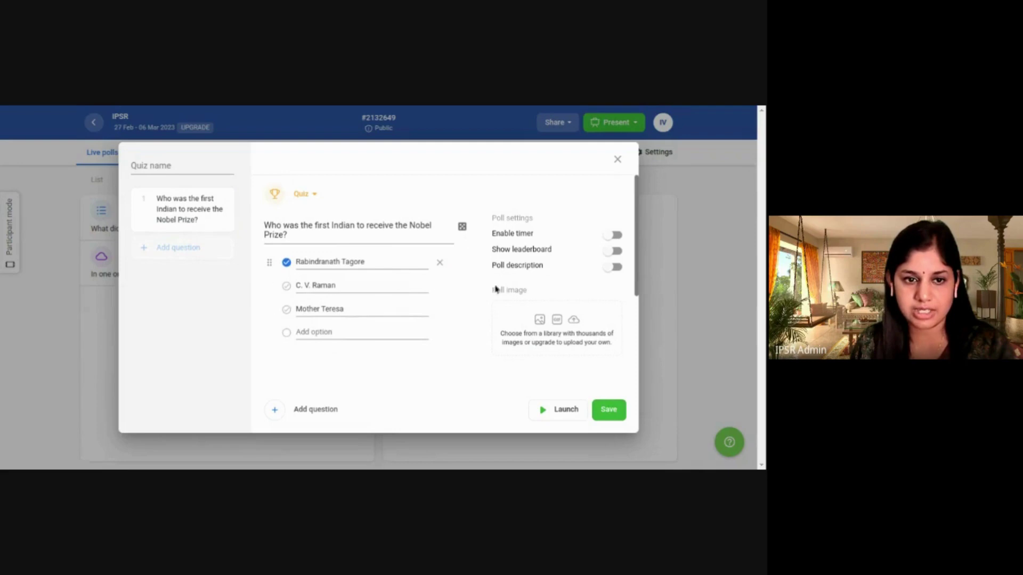
{"action": "left_click", "coordinate": [614, 412]}
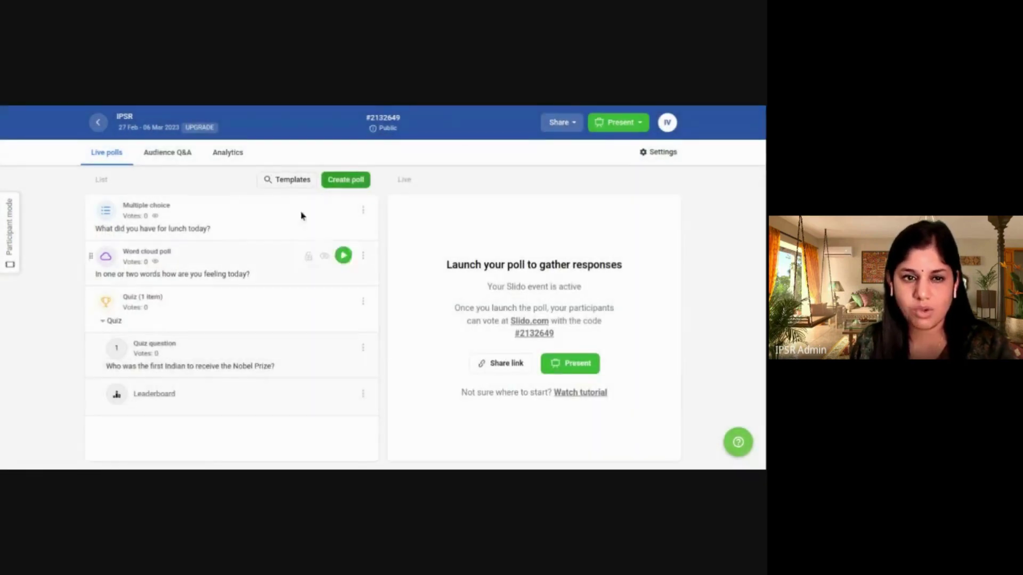
{"action": "left_click", "coordinate": [333, 185]}
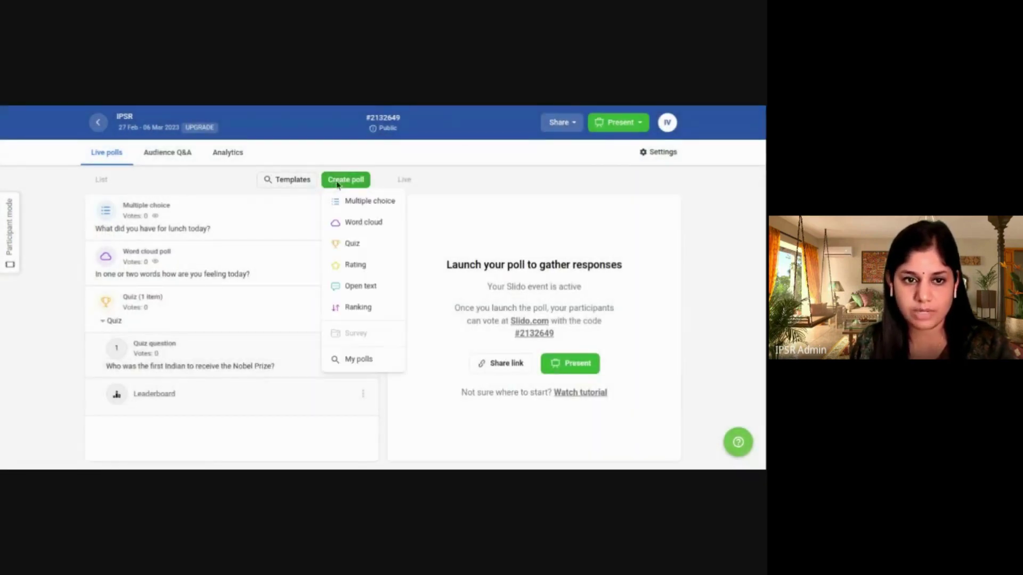
Save a star rating poll on today's energy level, with scale ends labelled 1 and 5.
{"action": "left_click", "coordinate": [358, 264]}
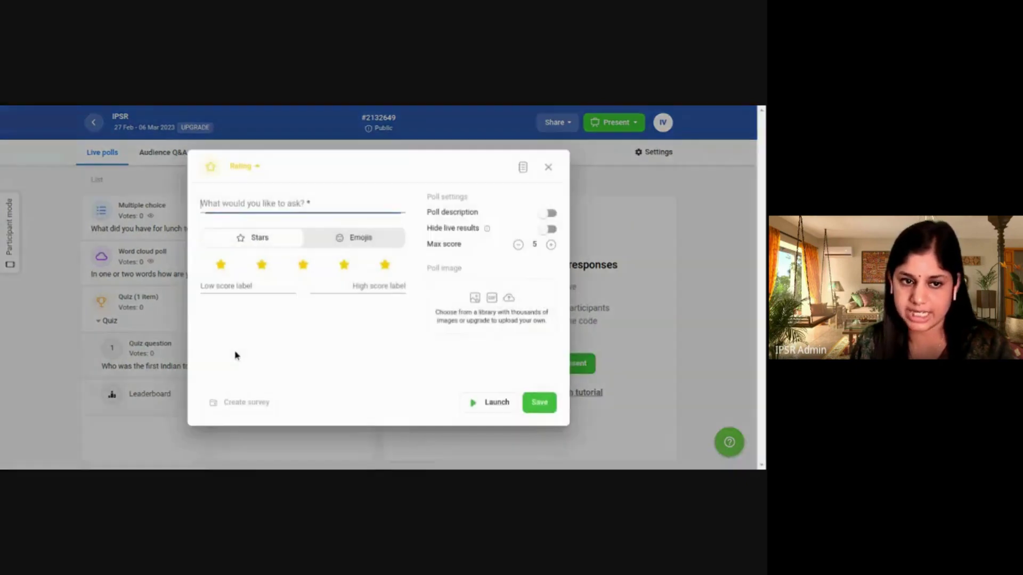
{"action": "type", "text": "From 1 to 5 what is your energy level today?"}
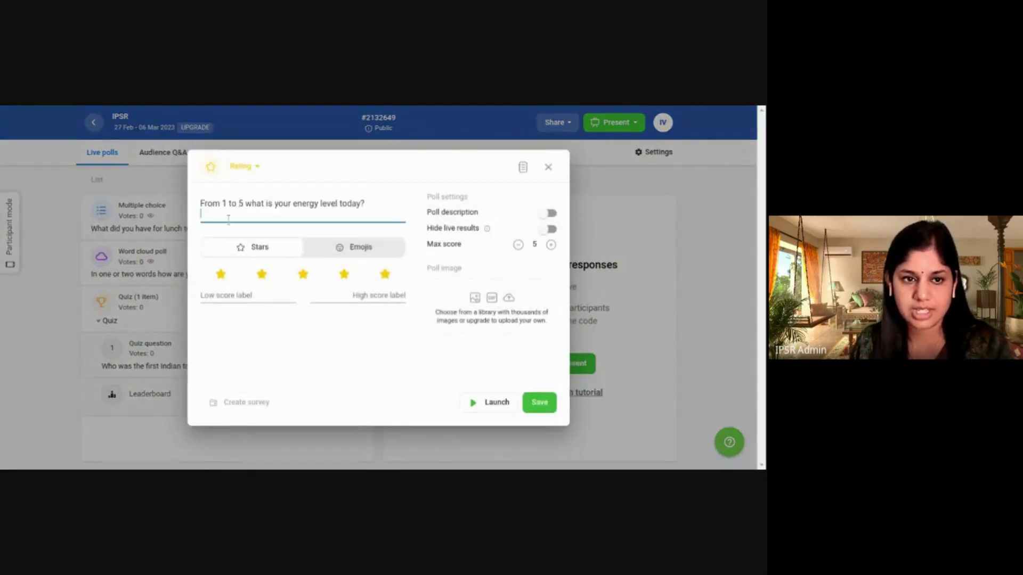
{"action": "left_click", "coordinate": [373, 253]}
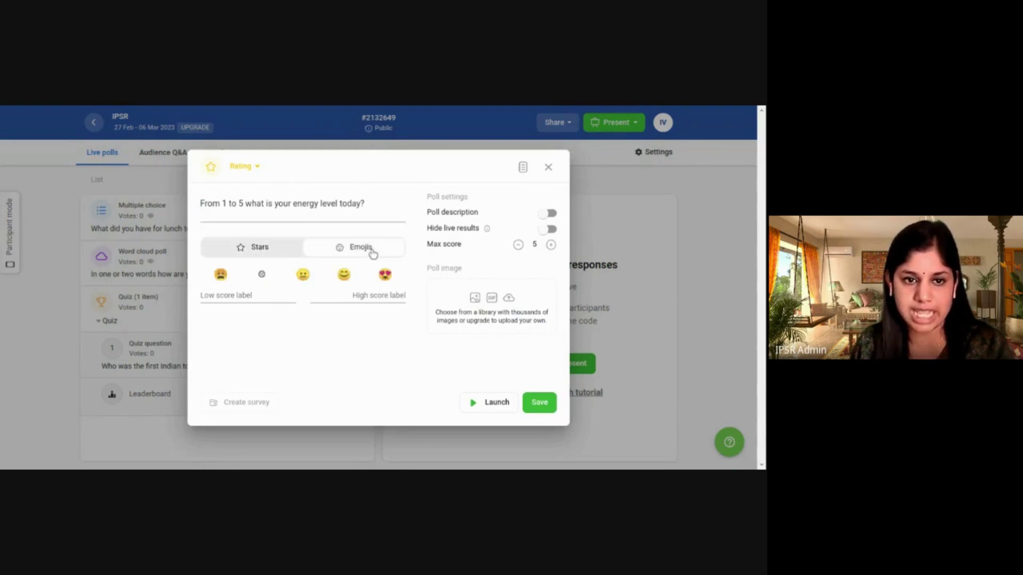
{"action": "left_click", "coordinate": [265, 256]}
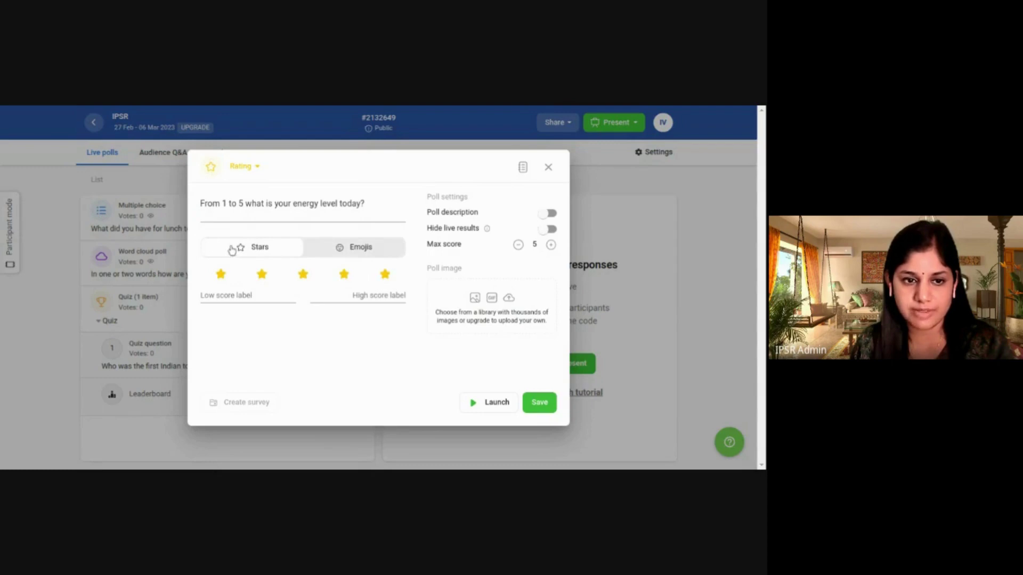
{"action": "left_click", "coordinate": [226, 296]}
{"action": "type", "text": "1"}
{"action": "left_click", "coordinate": [390, 294]}
{"action": "type", "text": "5"}
{"action": "left_click", "coordinate": [538, 404]}
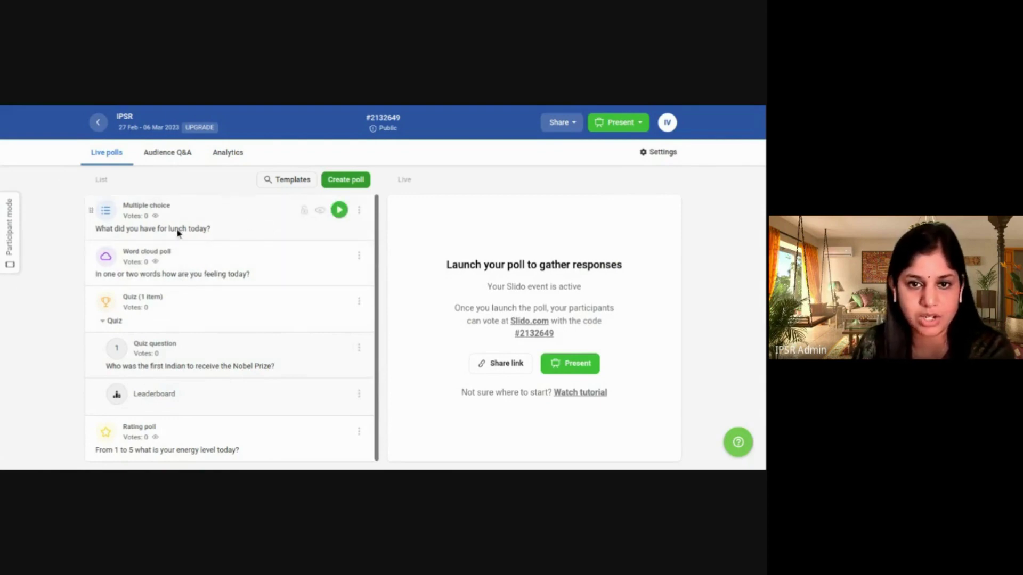
Present the IPSR event in a new tab from the Present dropdown.
{"action": "left_click", "coordinate": [639, 125]}
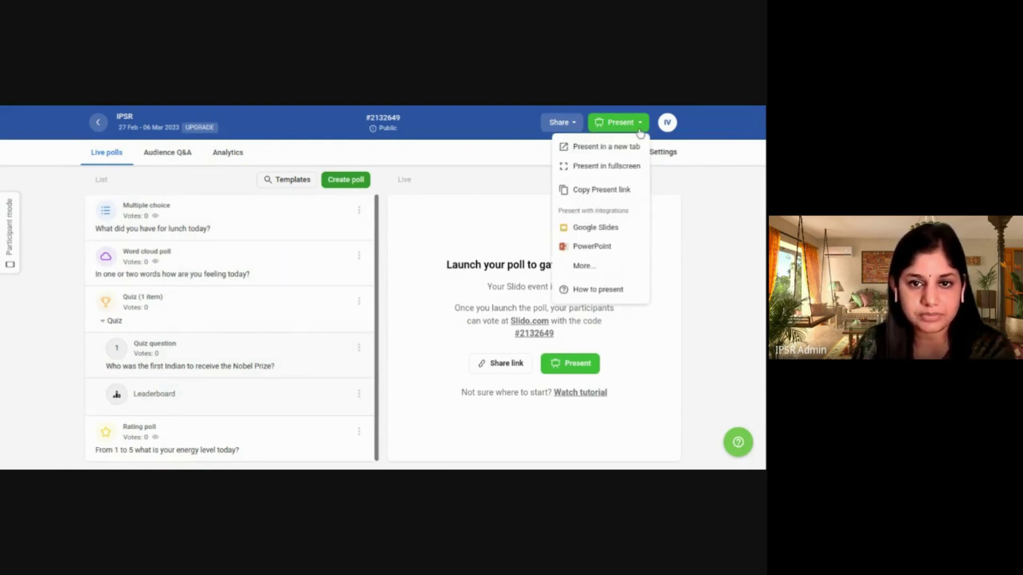
{"action": "left_click", "coordinate": [614, 152]}
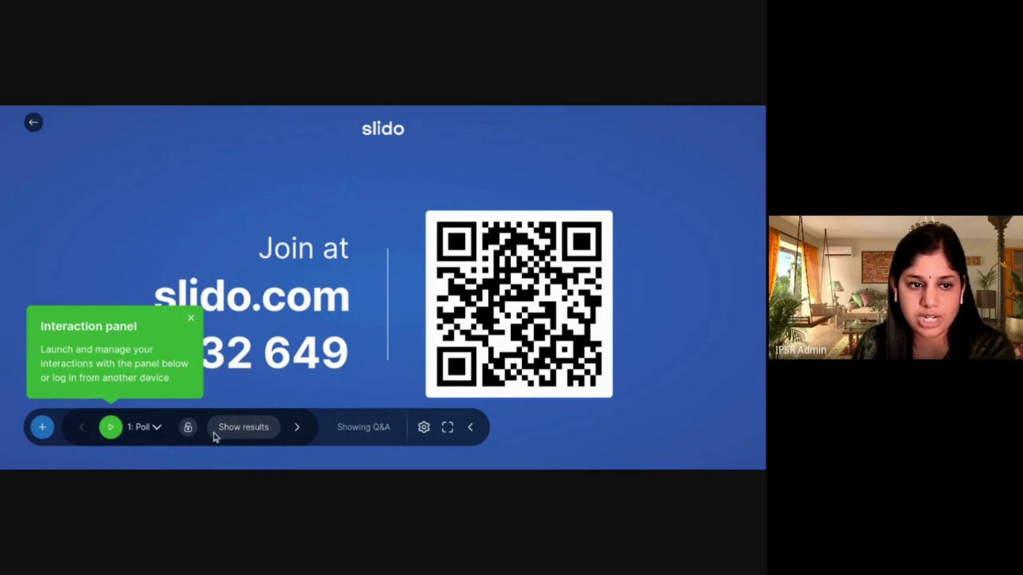
Dismiss the interaction panel tip, highlight the join text and event code, and list the polls.
{"action": "left_click", "coordinate": [190, 318]}
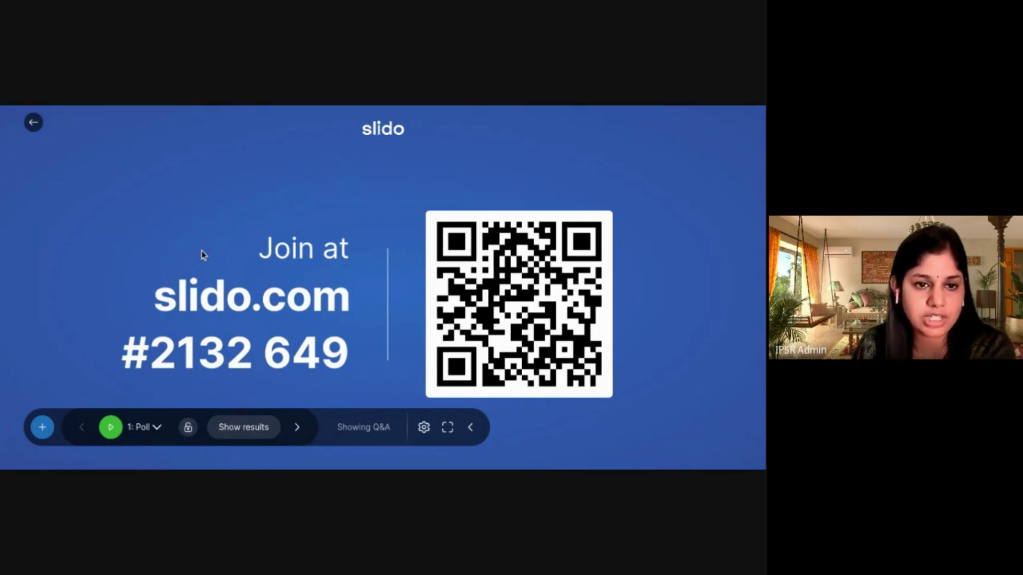
{"action": "left_click_drag", "start_coordinate": [202, 251], "coordinate": [336, 300]}
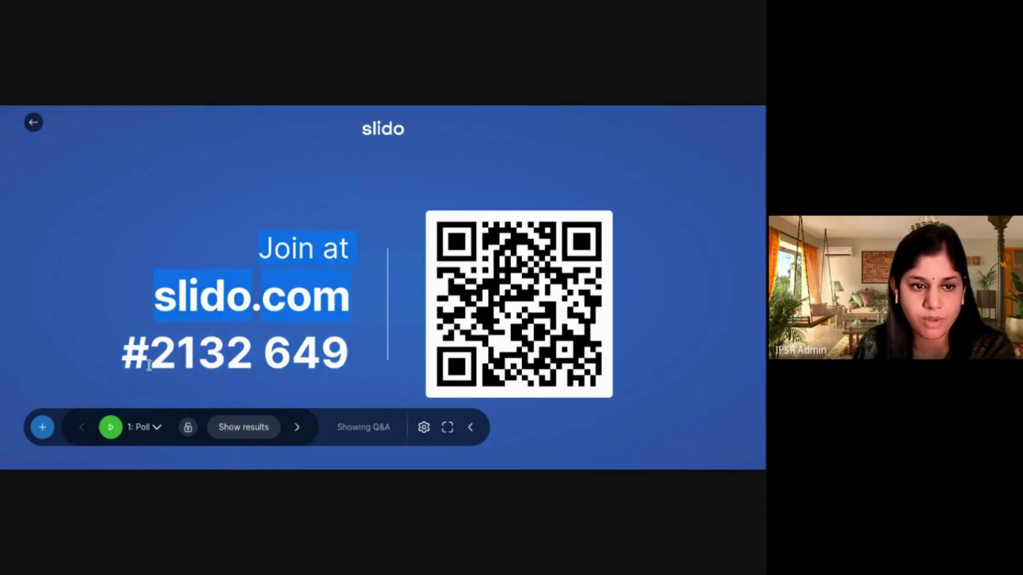
{"action": "left_click_drag", "start_coordinate": [122, 363], "coordinate": [343, 363]}
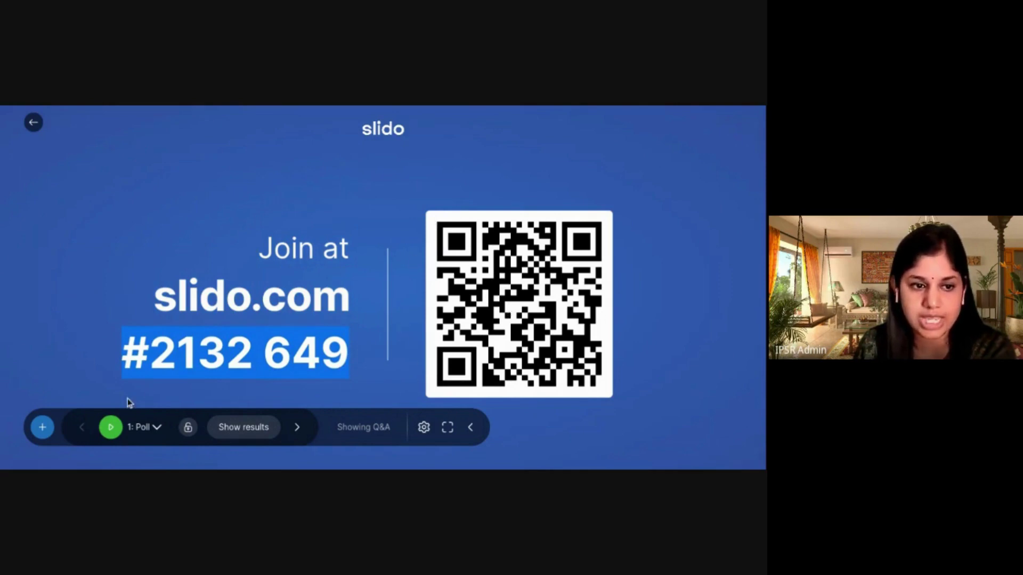
{"action": "left_click", "coordinate": [158, 428]}
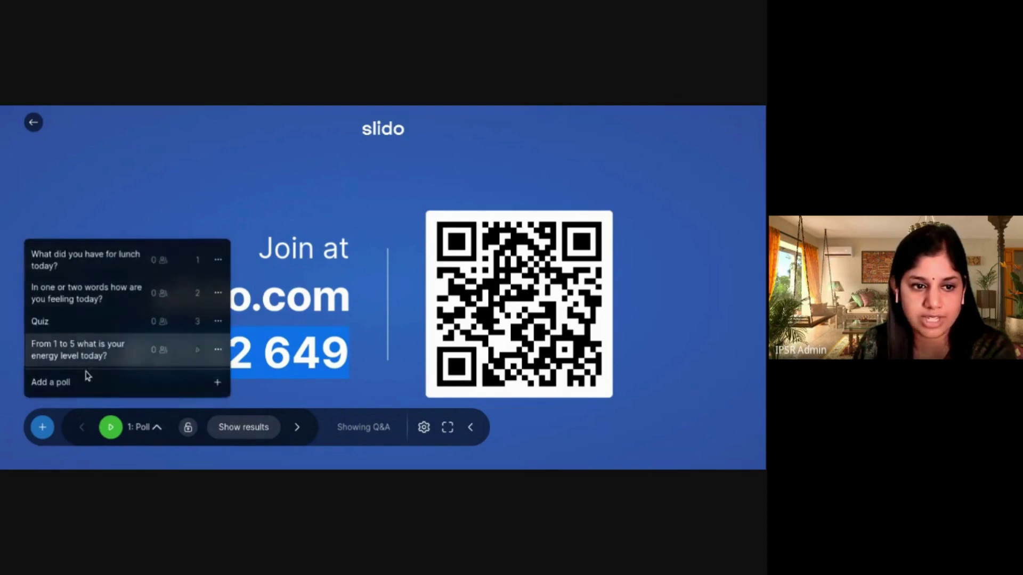
Launch the lunch poll live, toggling voting closed and open and hiding then showing results.
{"action": "left_click", "coordinate": [64, 261]}
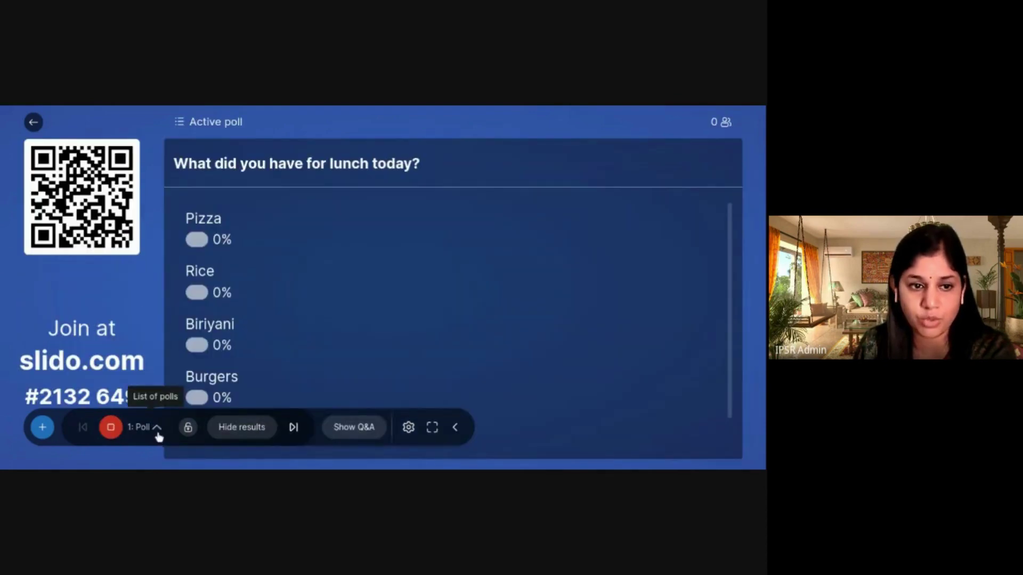
{"action": "left_click", "coordinate": [158, 430]}
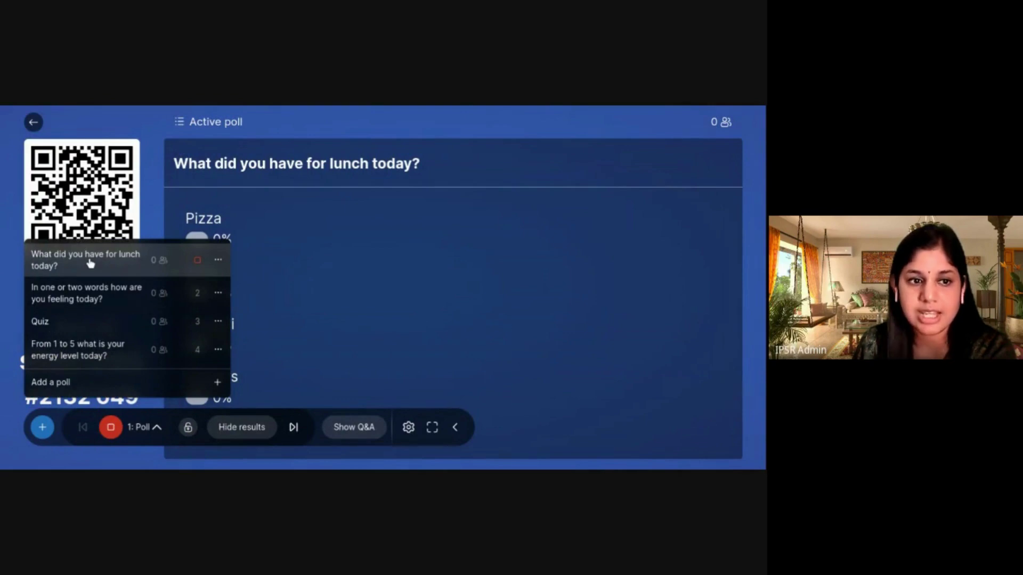
{"action": "left_click", "coordinate": [283, 392]}
{"action": "left_click", "coordinate": [188, 427]}
{"action": "left_click", "coordinate": [188, 428]}
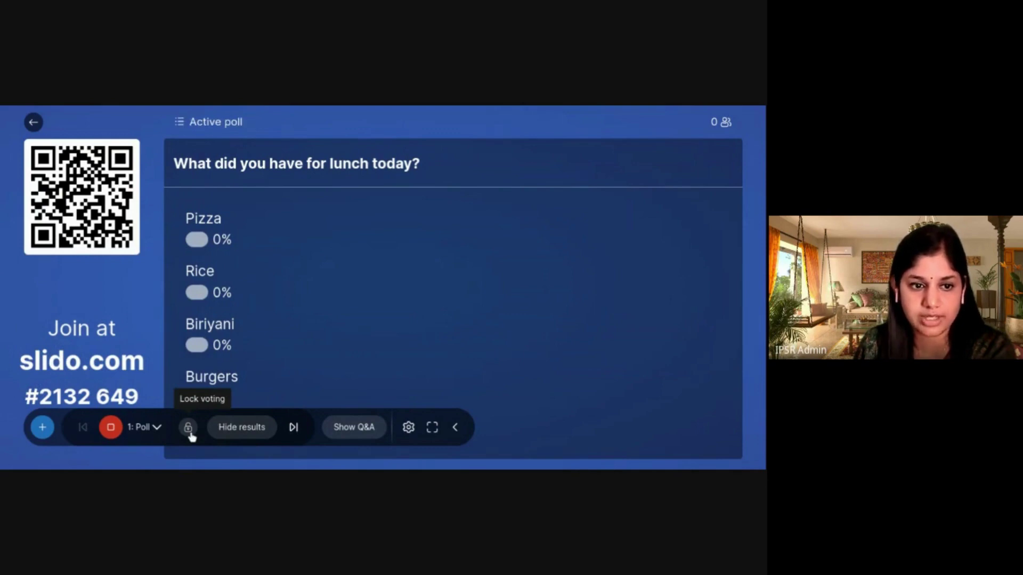
{"action": "left_click", "coordinate": [190, 433]}
{"action": "left_click", "coordinate": [190, 432]}
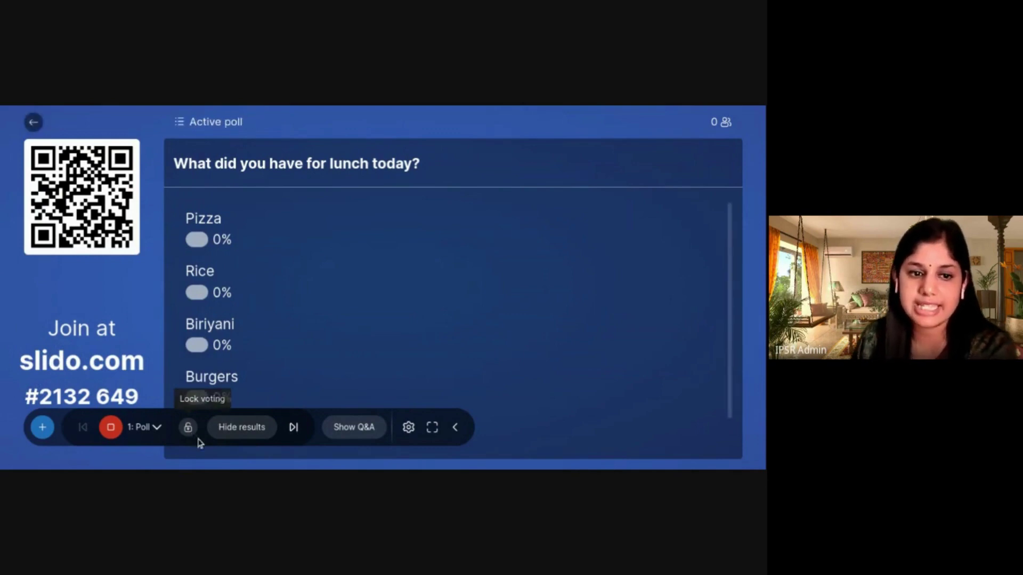
{"action": "left_click", "coordinate": [241, 427]}
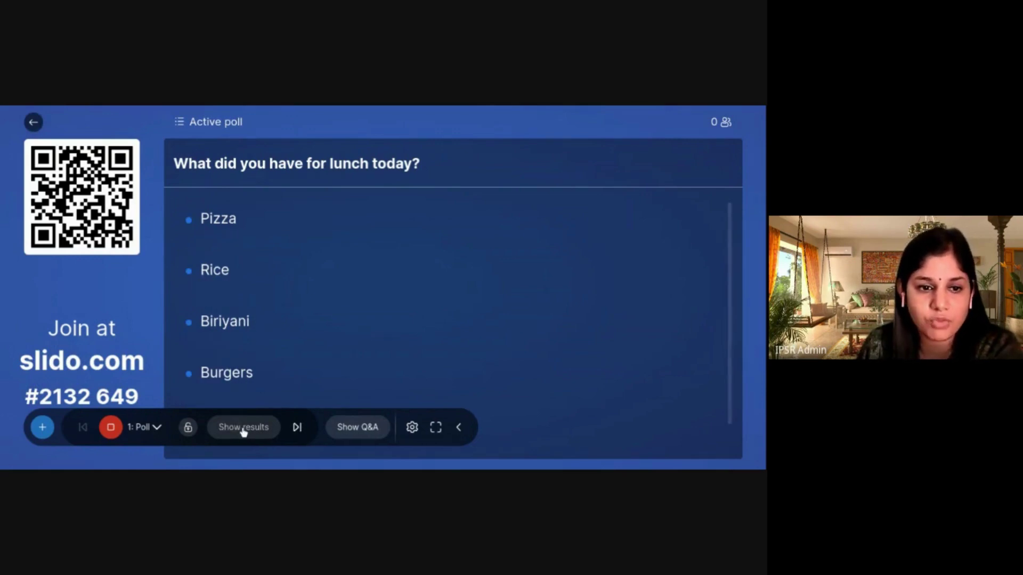
{"action": "left_click", "coordinate": [244, 431]}
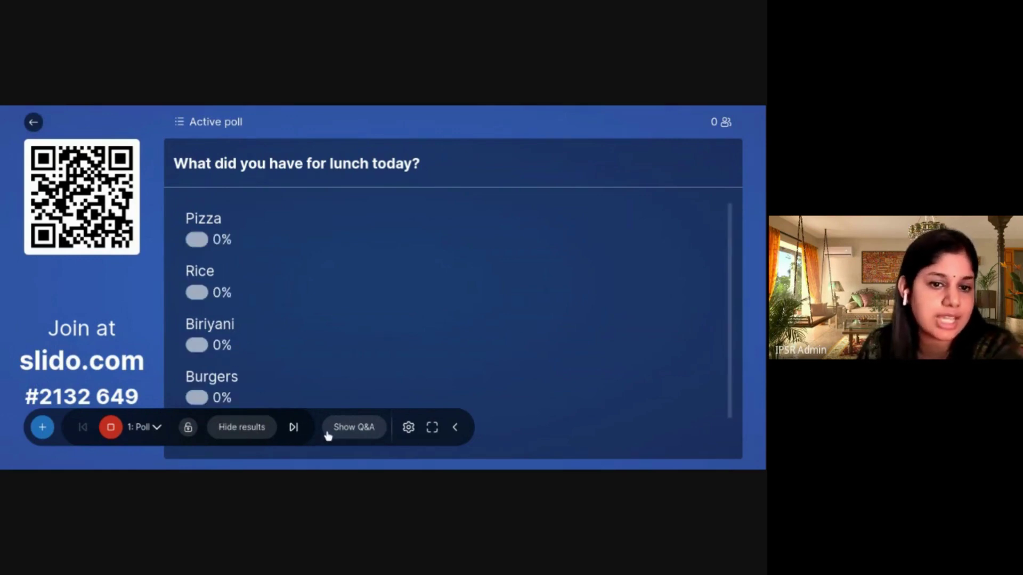
Switch the display between Q&A and polls, try settings and fullscreen, then deactivate the lunch poll.
{"action": "left_click", "coordinate": [363, 430]}
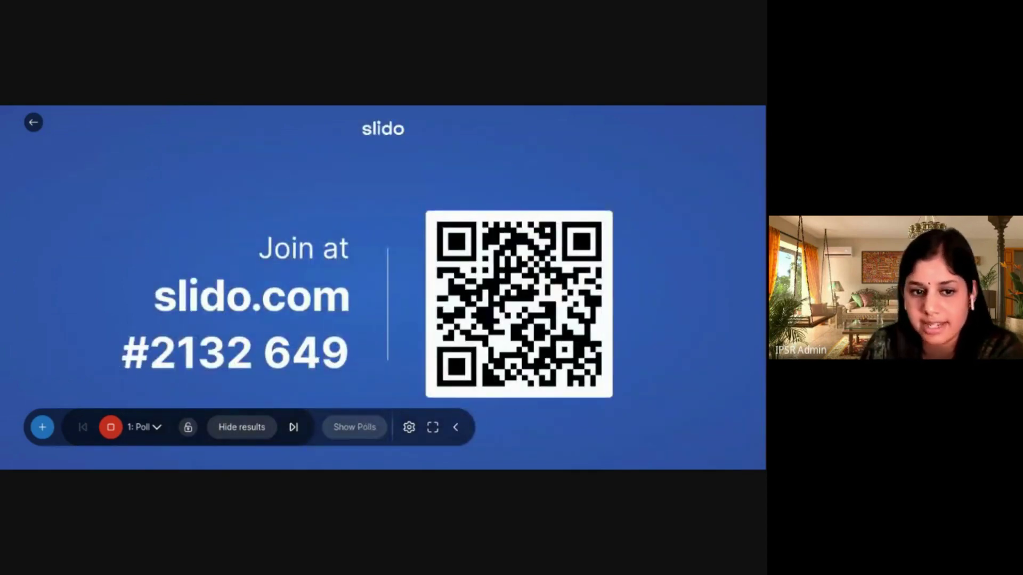
{"action": "left_click", "coordinate": [361, 429]}
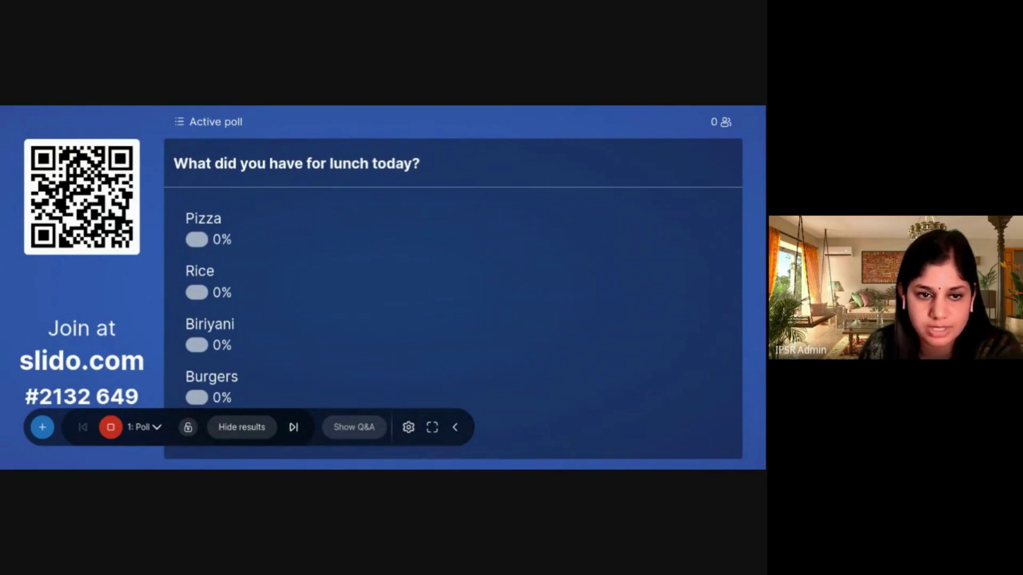
{"action": "left_click", "coordinate": [409, 430]}
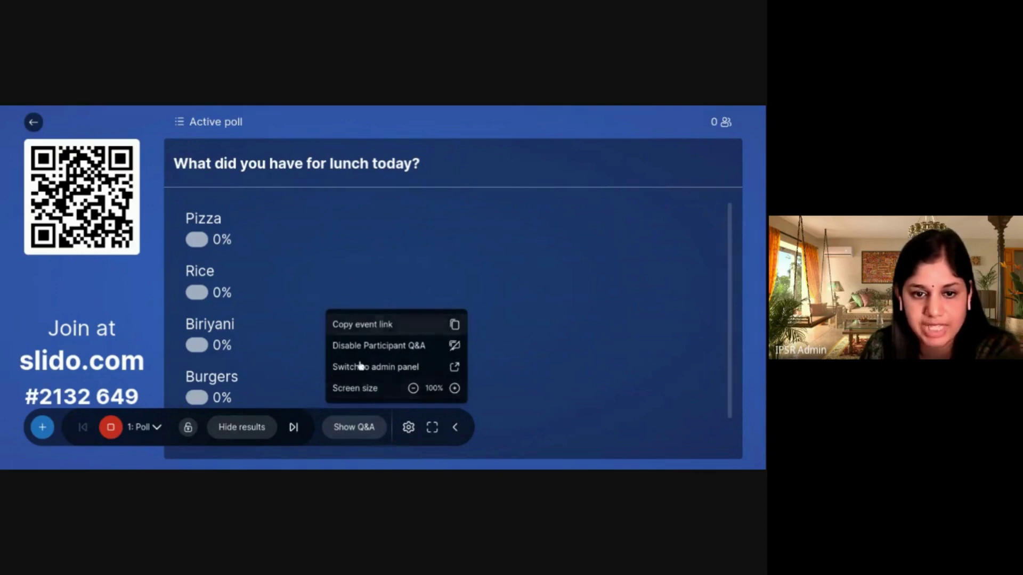
{"action": "left_click", "coordinate": [432, 429]}
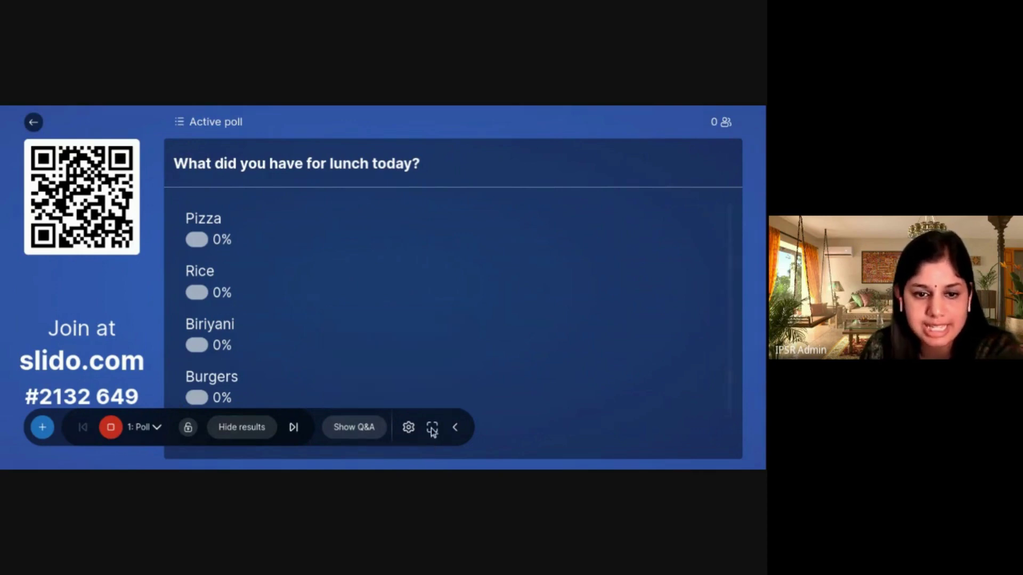
{"action": "left_click", "coordinate": [432, 430]}
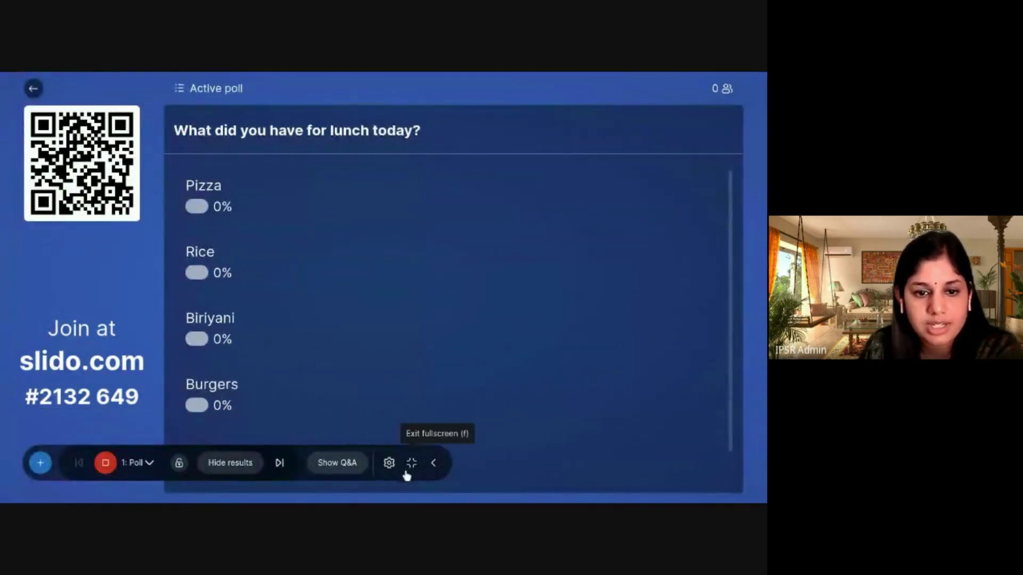
{"action": "left_click", "coordinate": [455, 428]}
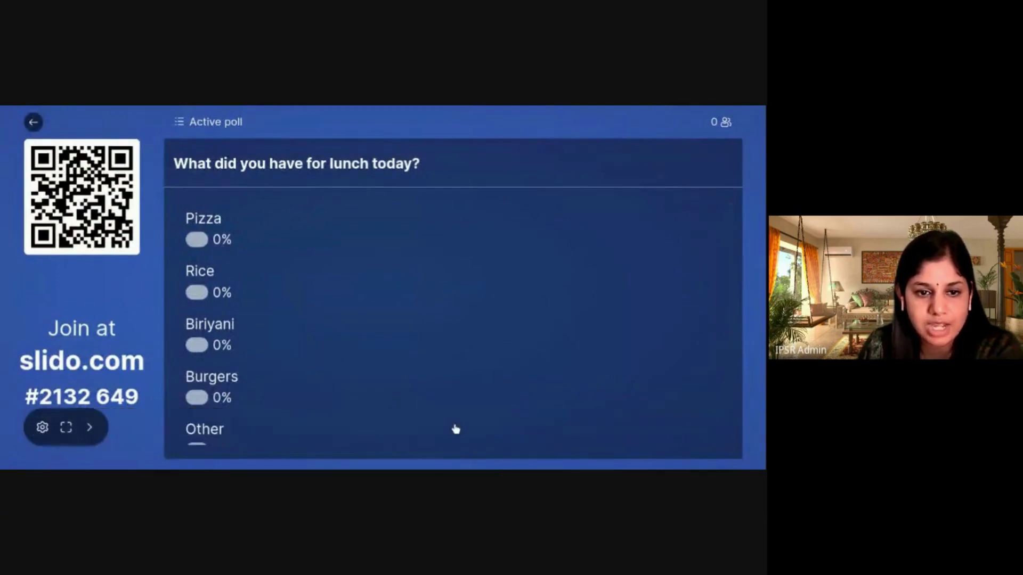
{"action": "left_click", "coordinate": [90, 429]}
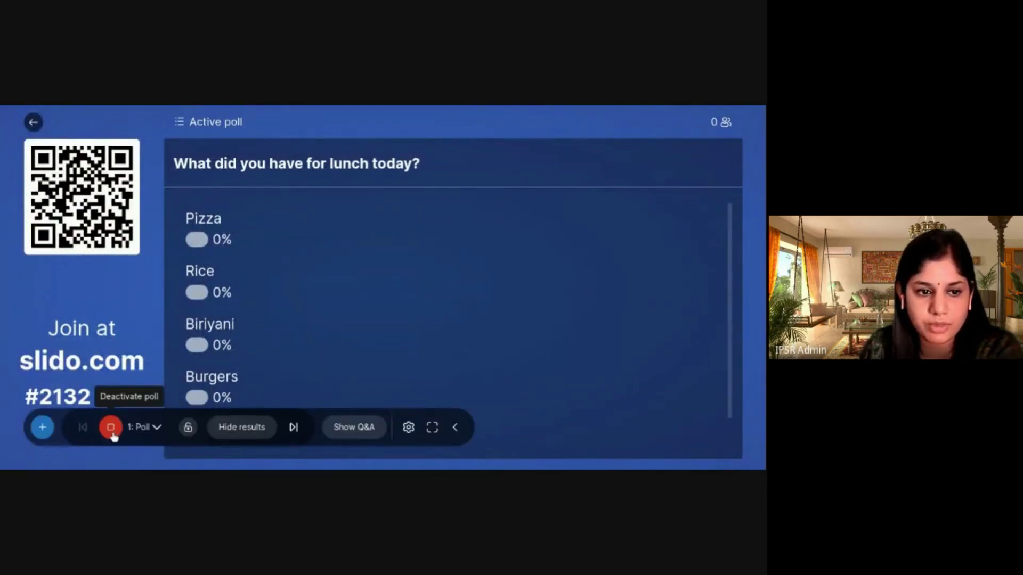
{"action": "left_click", "coordinate": [112, 429]}
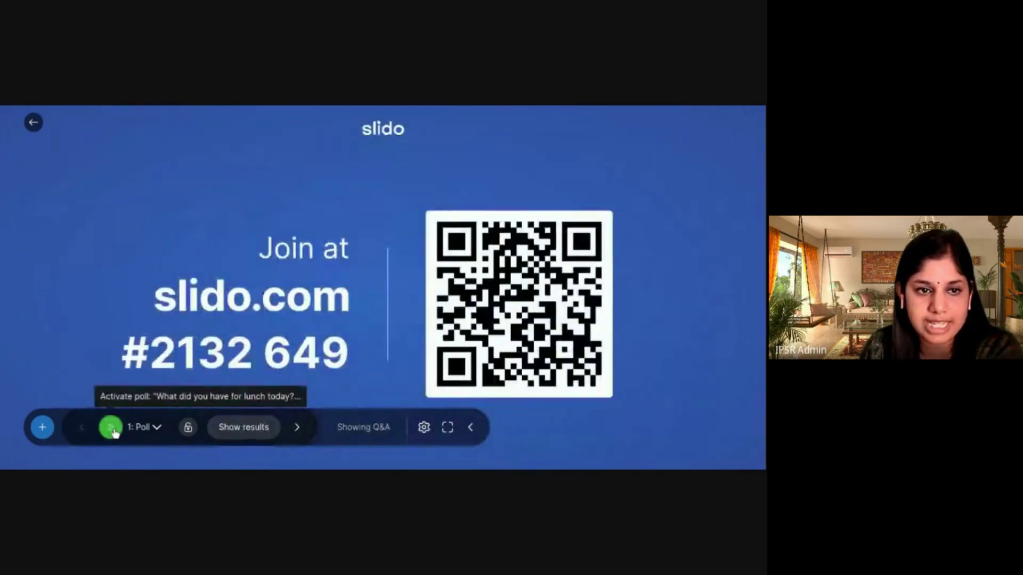
Run the feelings word cloud poll briefly, then switch the presentation to the Quiz's 'Join the quiz!' lobby.
{"action": "left_click", "coordinate": [153, 428]}
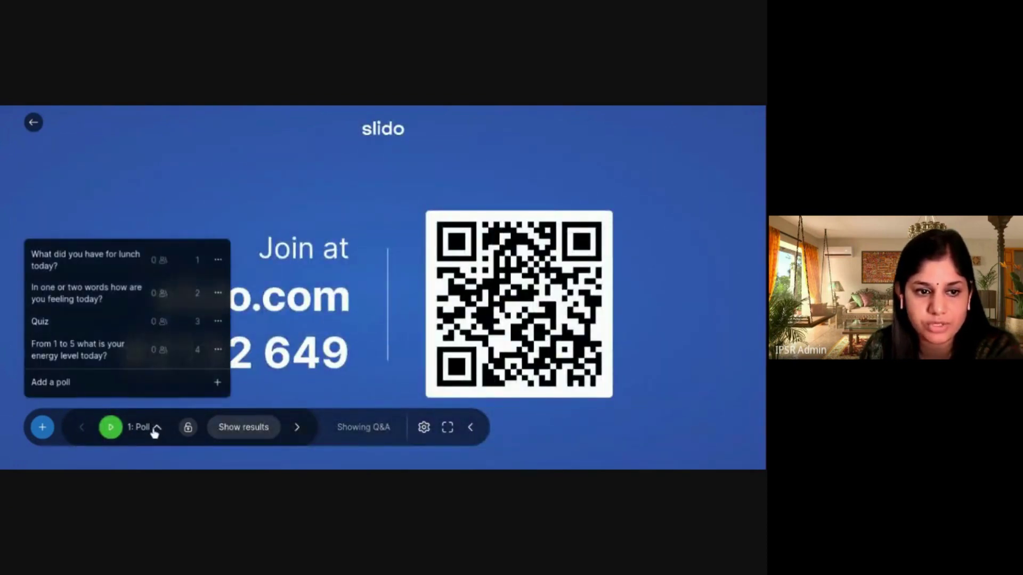
{"action": "left_click", "coordinate": [81, 300]}
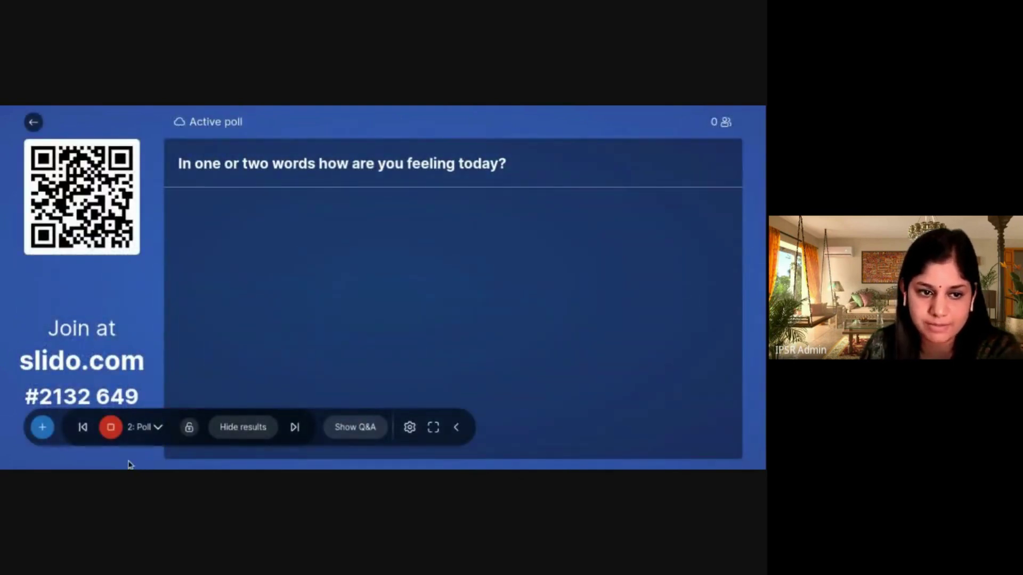
{"action": "left_click", "coordinate": [158, 429]}
{"action": "left_click", "coordinate": [53, 323]}
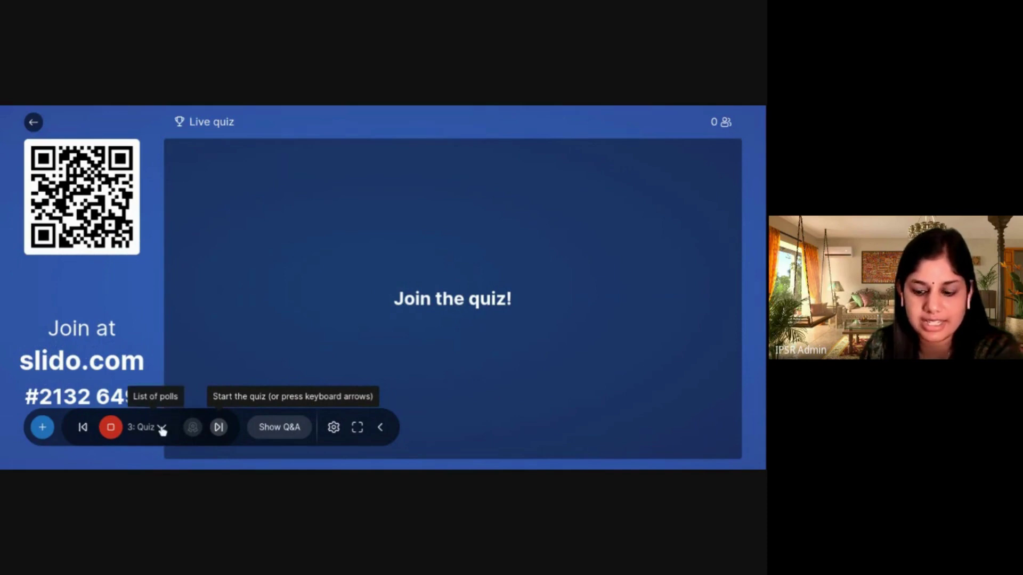
Start the quiz and advance through its question to the final leaderboard.
{"action": "left_click", "coordinate": [218, 427]}
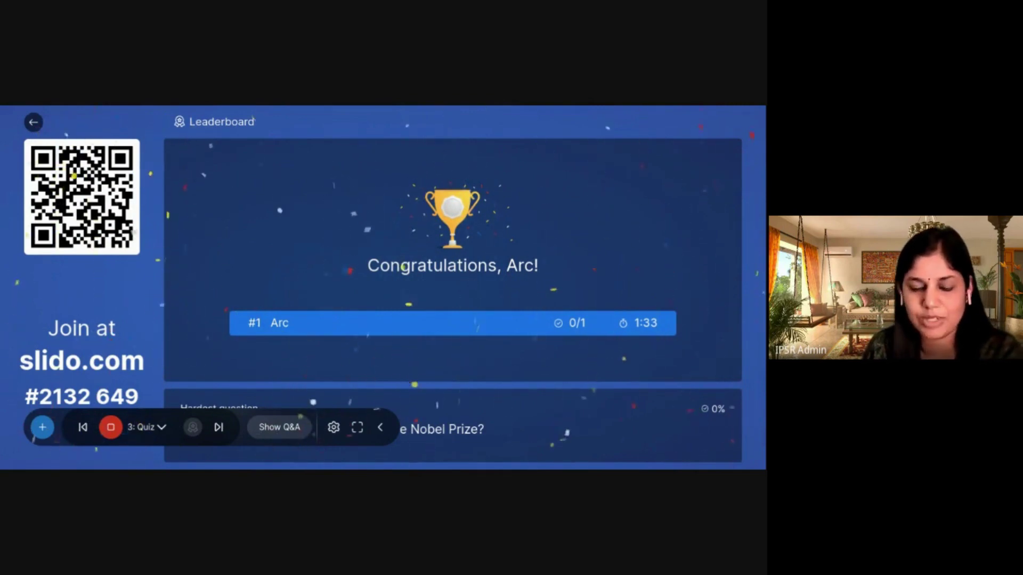
Put the 1-to-5 energy level rating poll live and leave the presenter view for the admin panel.
{"action": "left_click", "coordinate": [160, 427]}
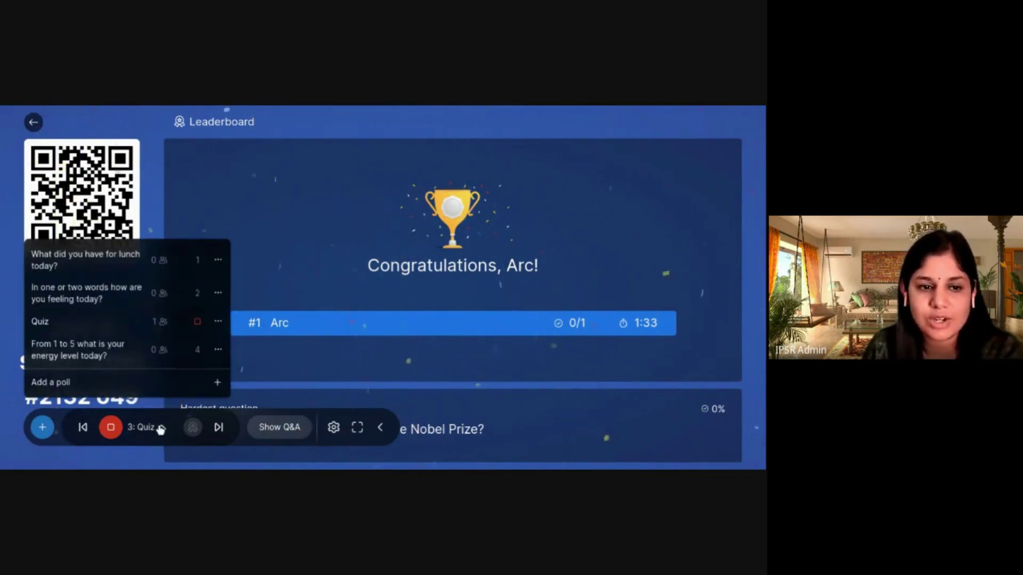
{"action": "left_click", "coordinate": [110, 365]}
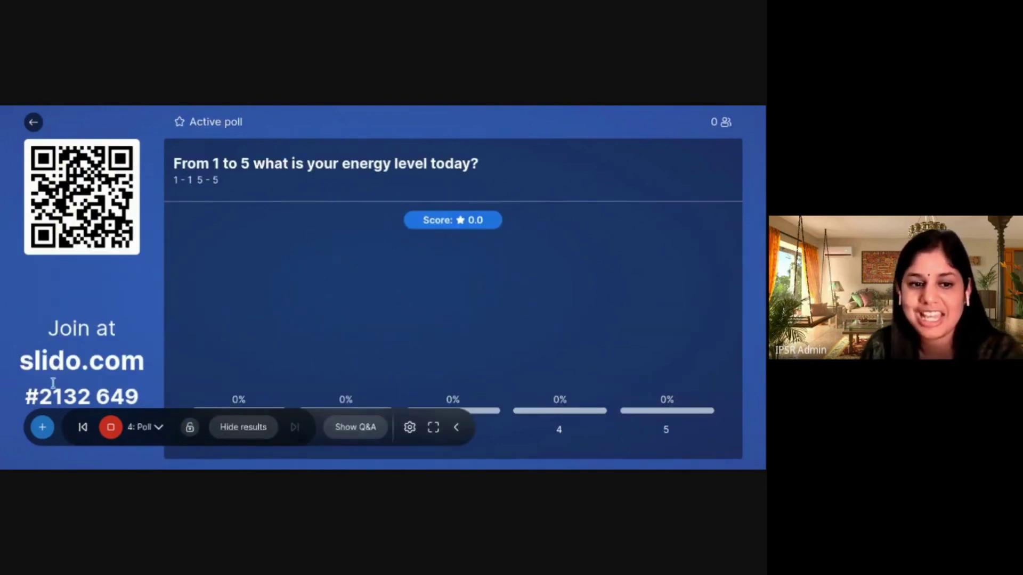
{"action": "left_click", "coordinate": [457, 428]}
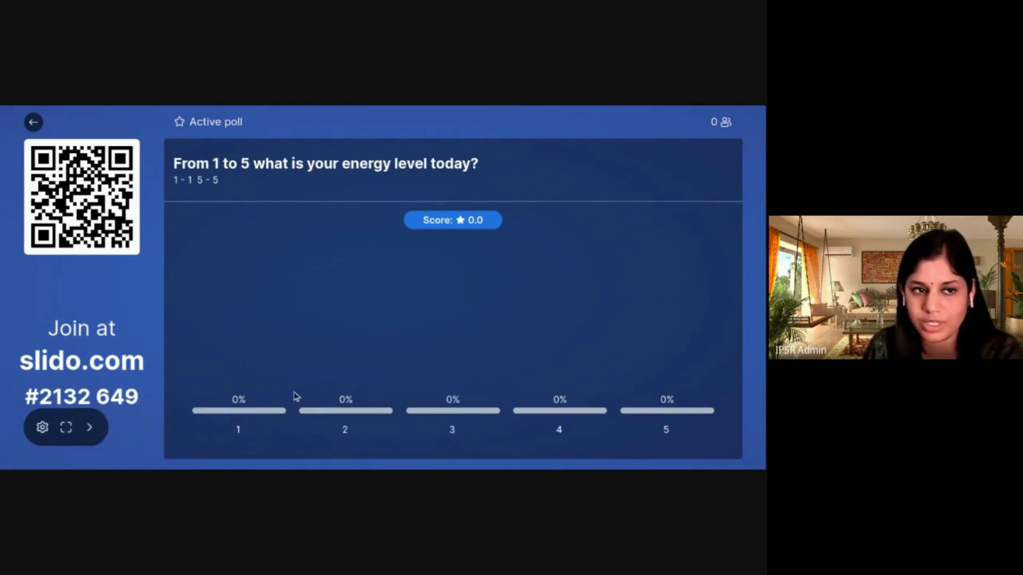
{"action": "key", "text": "alt+Tab"}
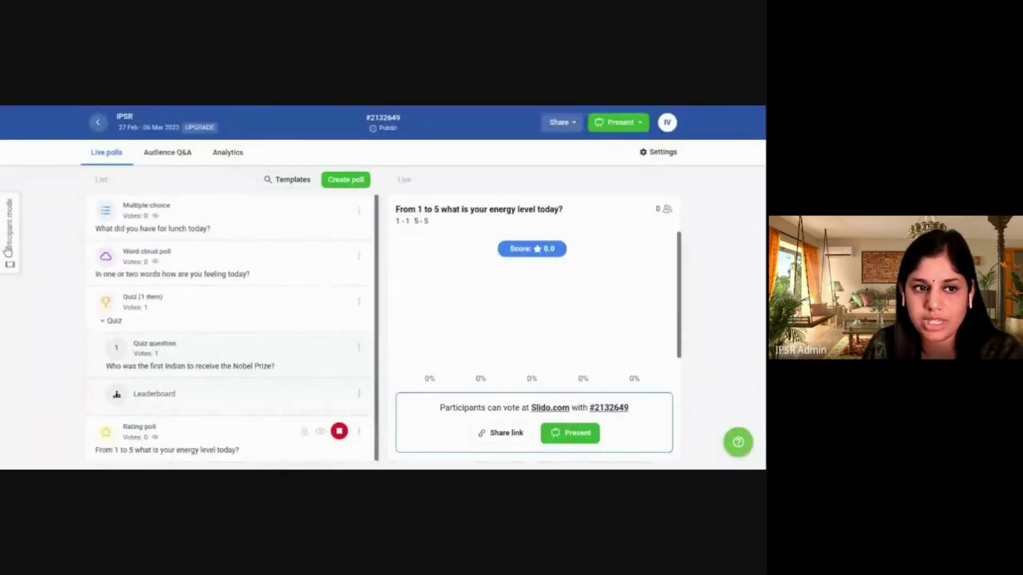
Send a five-star test vote on the energy rating poll from participant preview, bringing it to 5.0.
{"action": "left_click", "coordinate": [9, 235]}
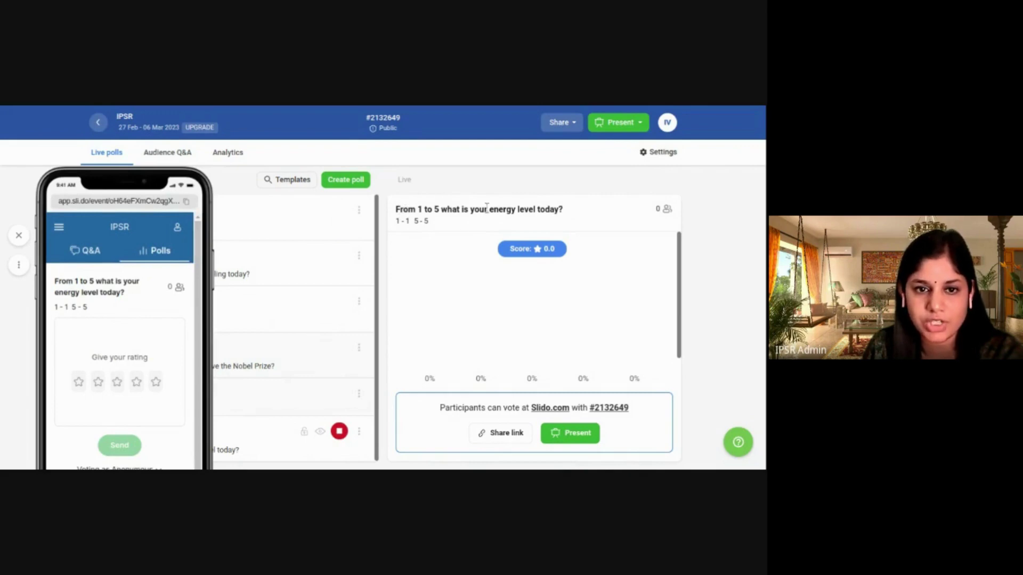
{"action": "left_click", "coordinate": [155, 383]}
{"action": "left_click", "coordinate": [131, 444]}
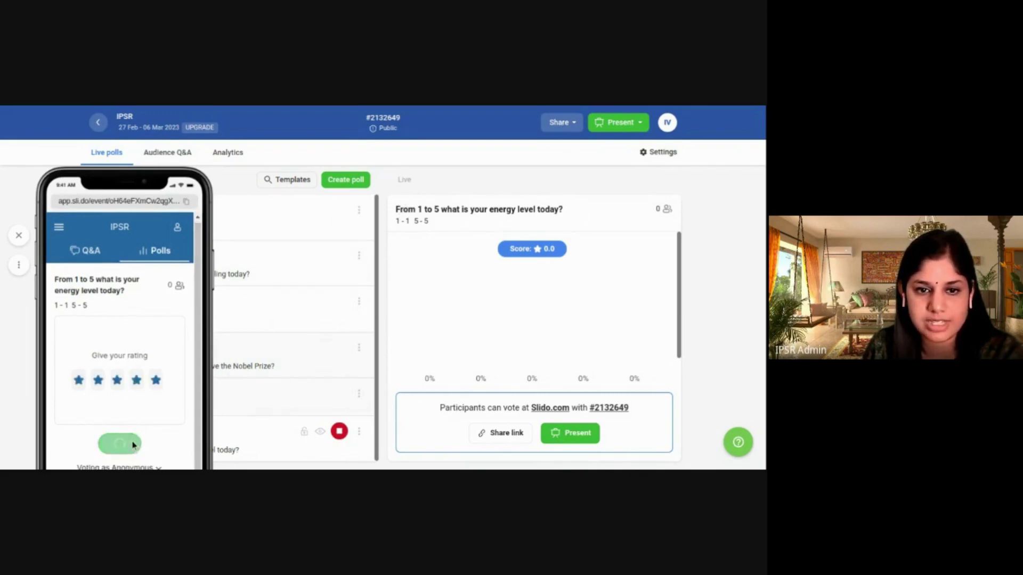
{"action": "scroll", "coordinate": [167, 419], "scroll_direction": "down", "scroll_amount": 1}
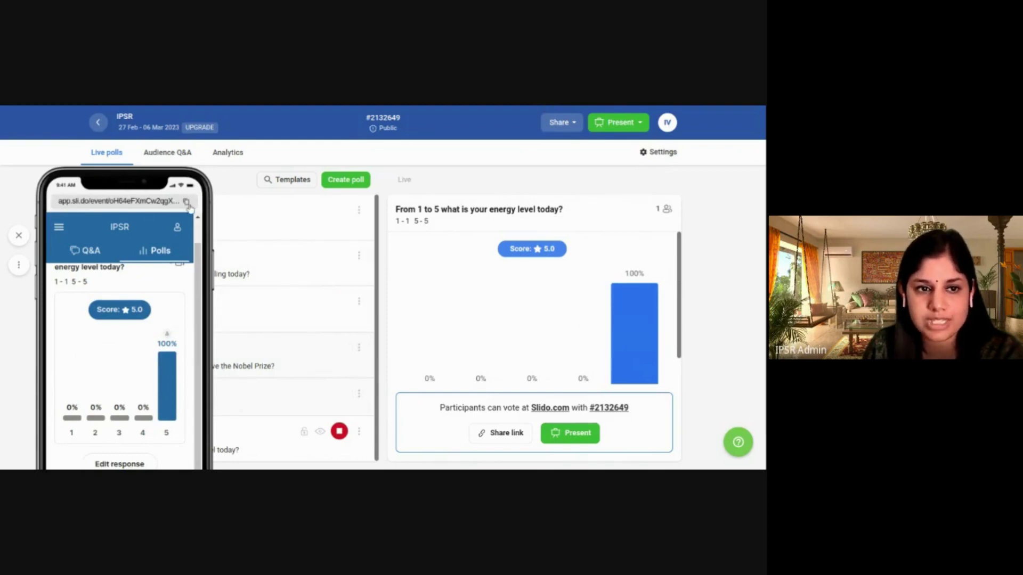
{"action": "left_click", "coordinate": [18, 240]}
{"action": "left_click", "coordinate": [168, 155]}
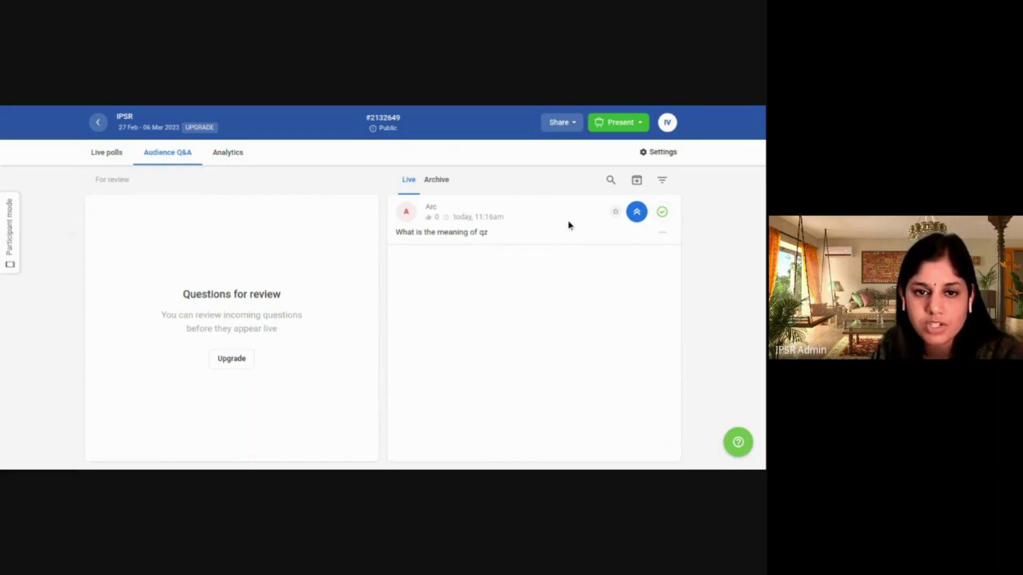
Highlight the question 'What is the meaning of qz', then restore it to normal.
{"action": "left_click", "coordinate": [637, 213]}
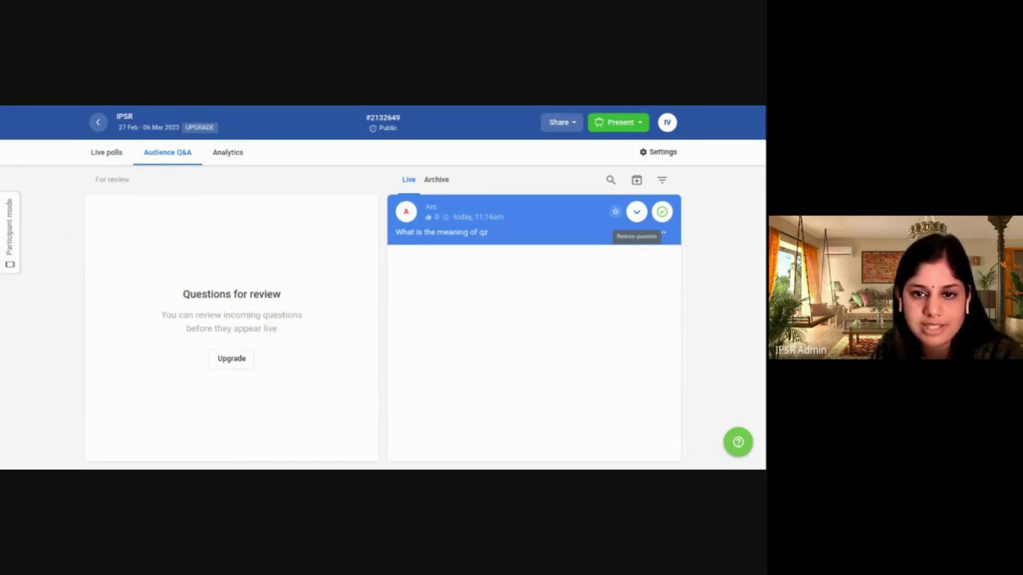
{"action": "left_click", "coordinate": [636, 212]}
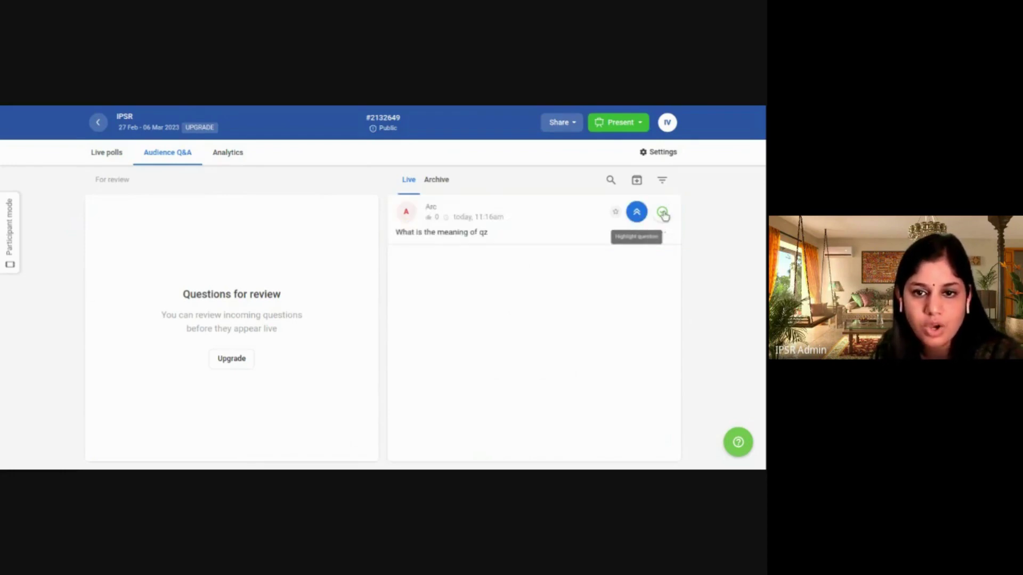